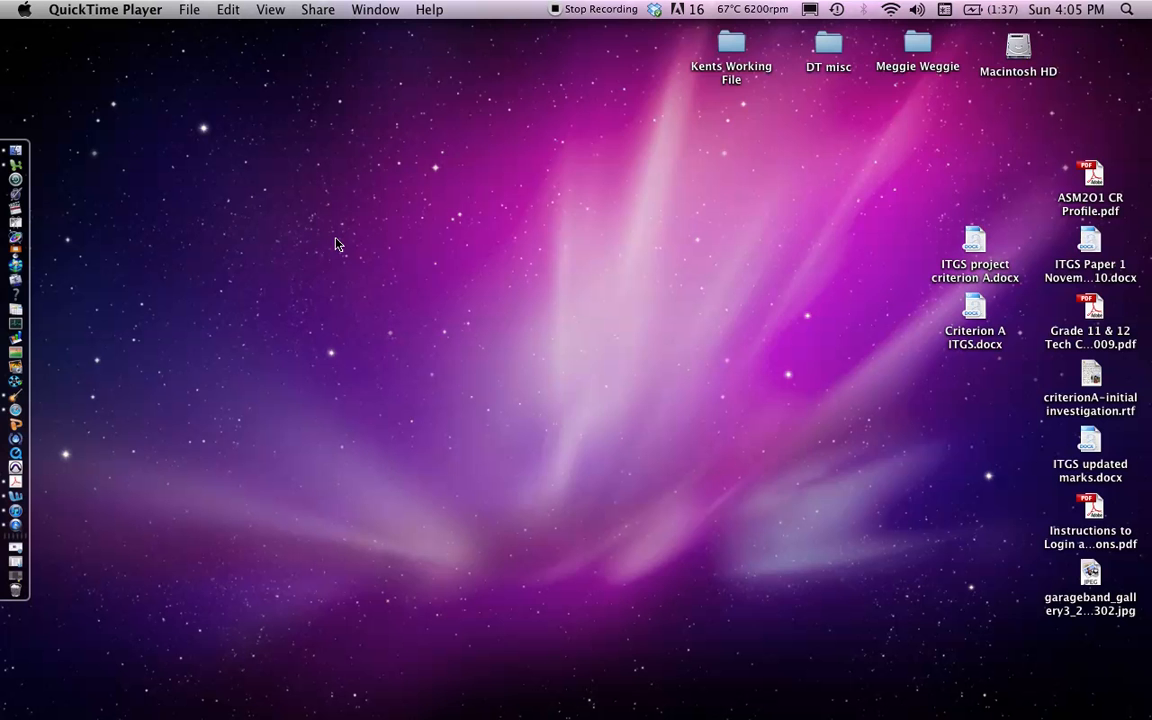
# Launch GarageBand from the Applications folder and reposition its project window on the screen
pyautogui.click(16, 151)
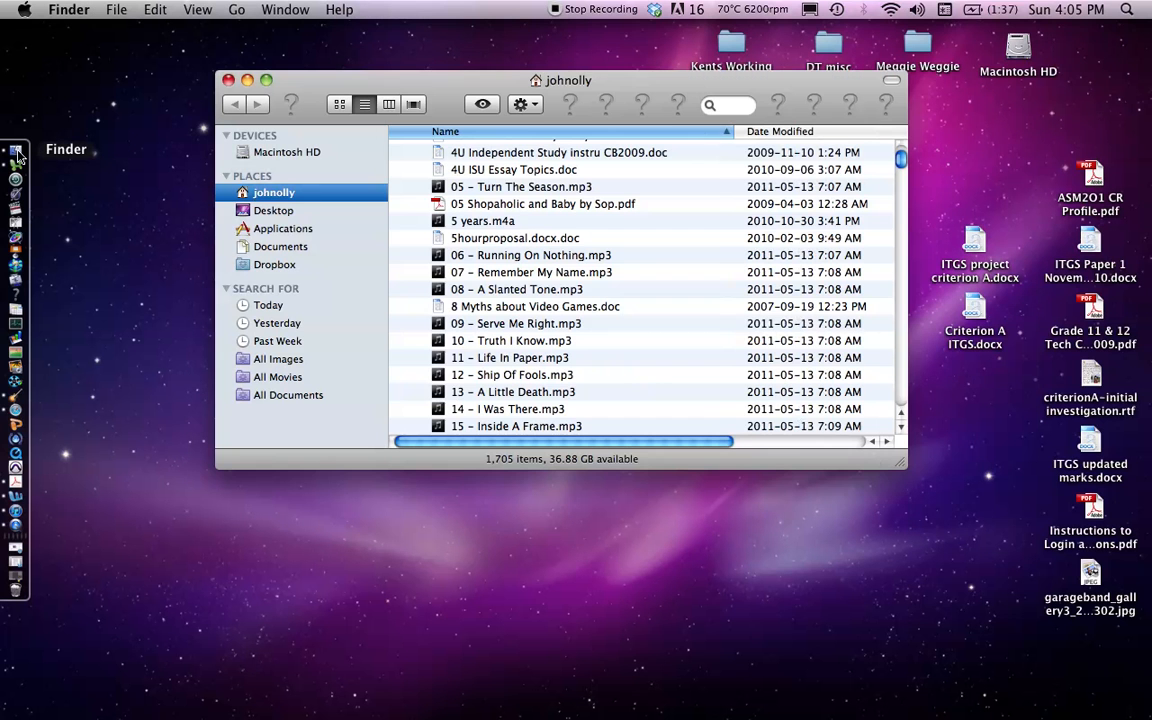
pyautogui.click(289, 232)
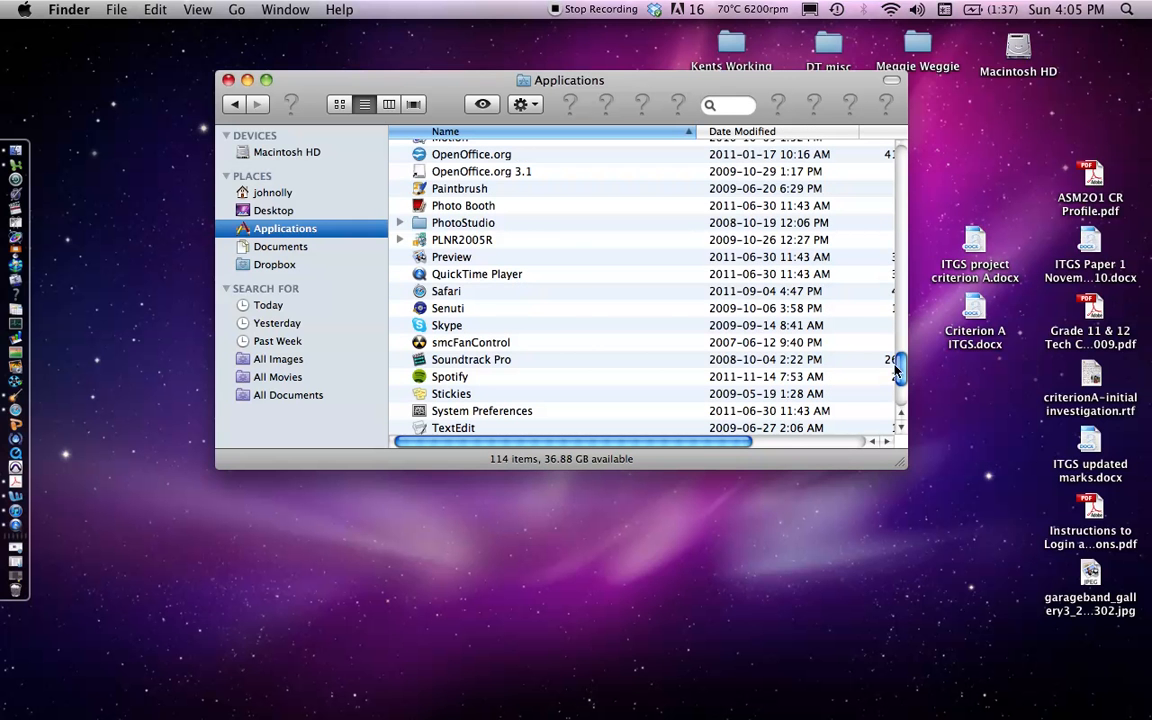
pyautogui.moveTo(902, 375); pyautogui.dragTo(903, 285)
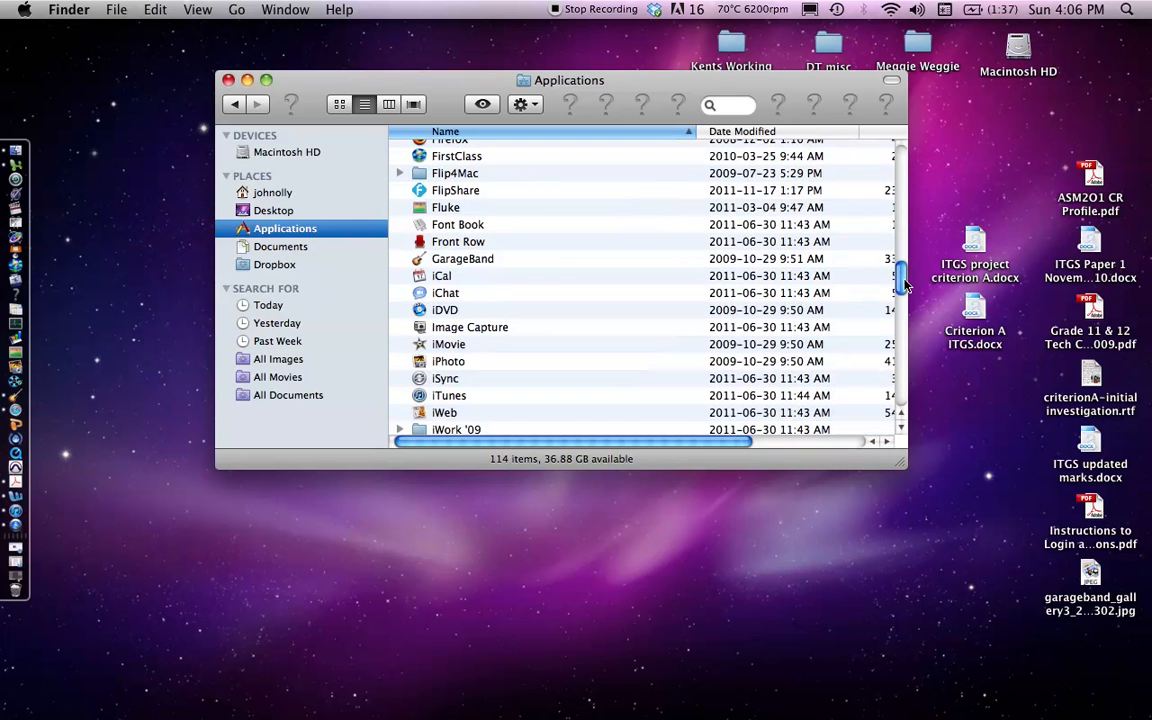
pyautogui.click(484, 261)
pyautogui.doubleClick(484, 263)
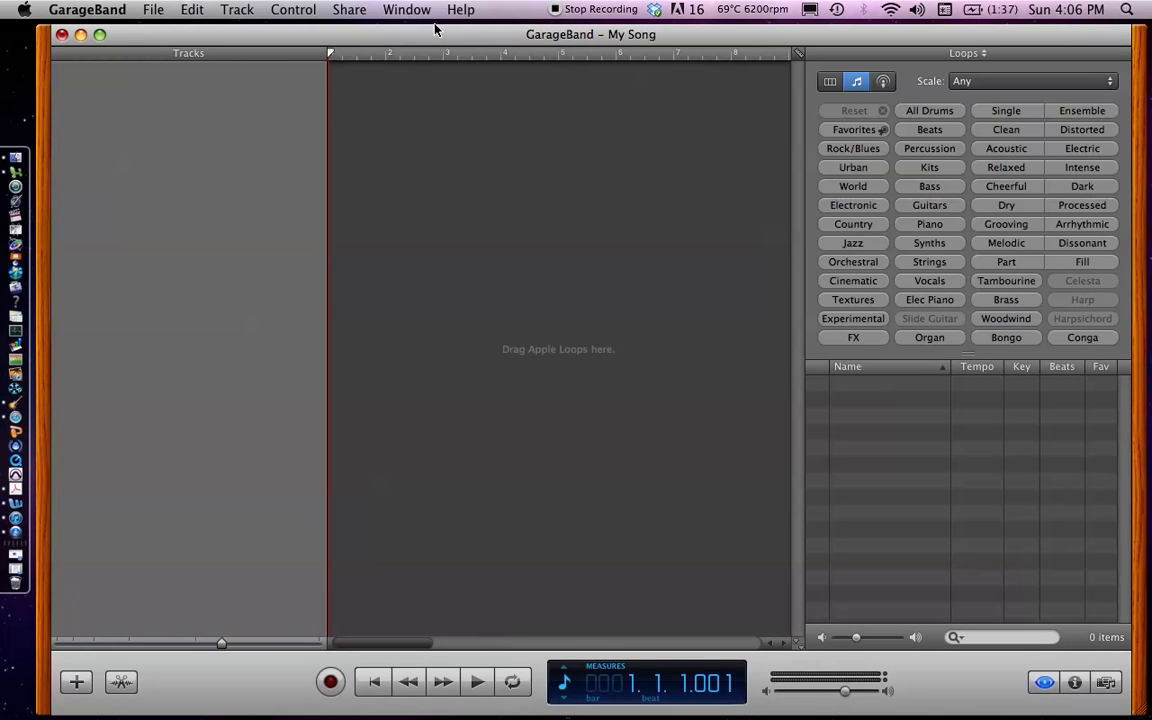
pyautogui.moveTo(434, 40); pyautogui.dragTo(429, 38)
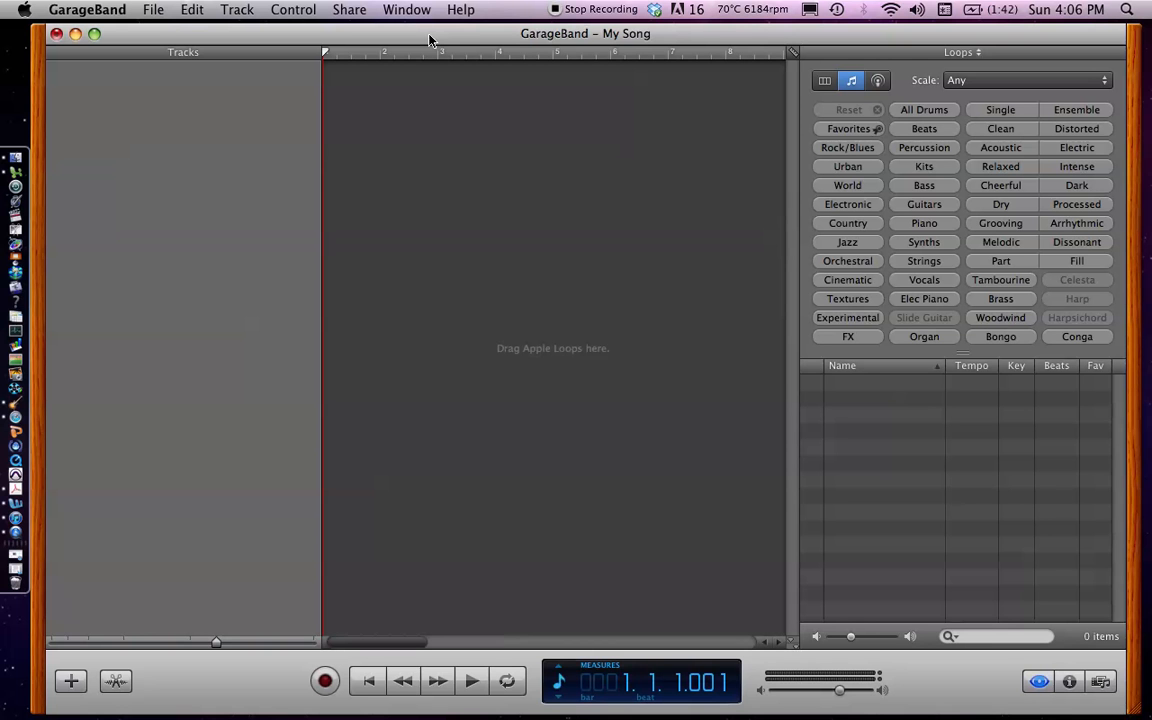
pyautogui.moveTo(429, 37); pyautogui.dragTo(412, 27)
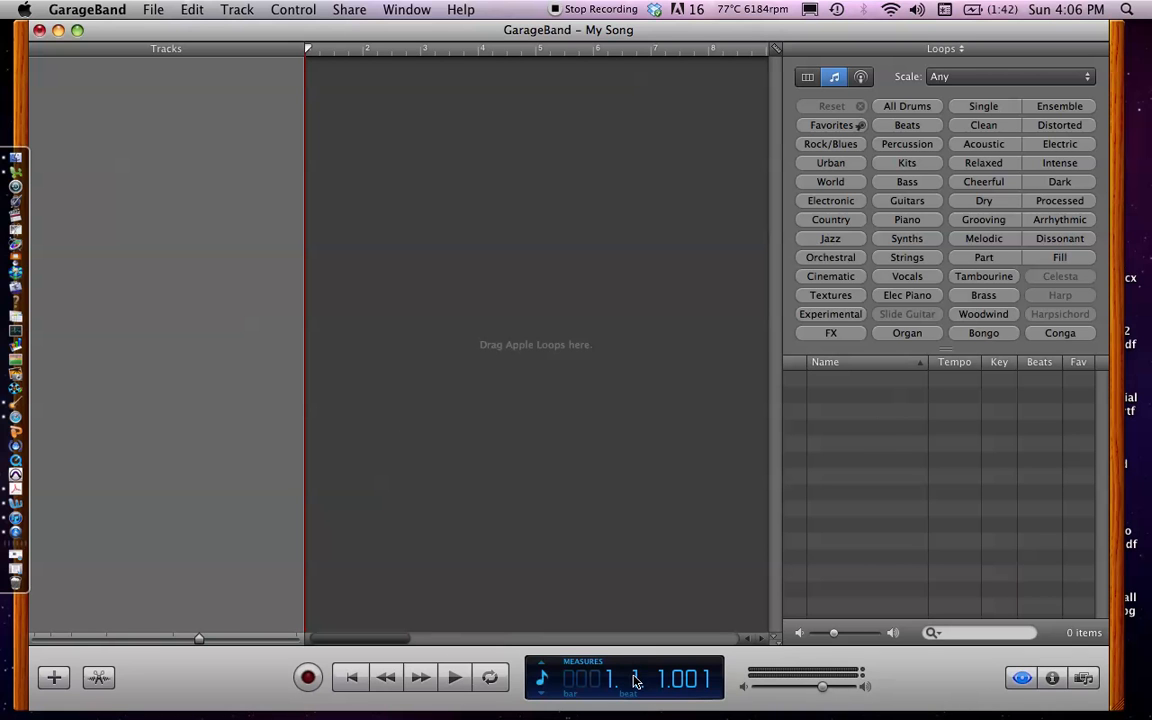
# Play the empty project briefly, stop it, and return the playhead to the start of bar 1
pyautogui.click(455, 679)
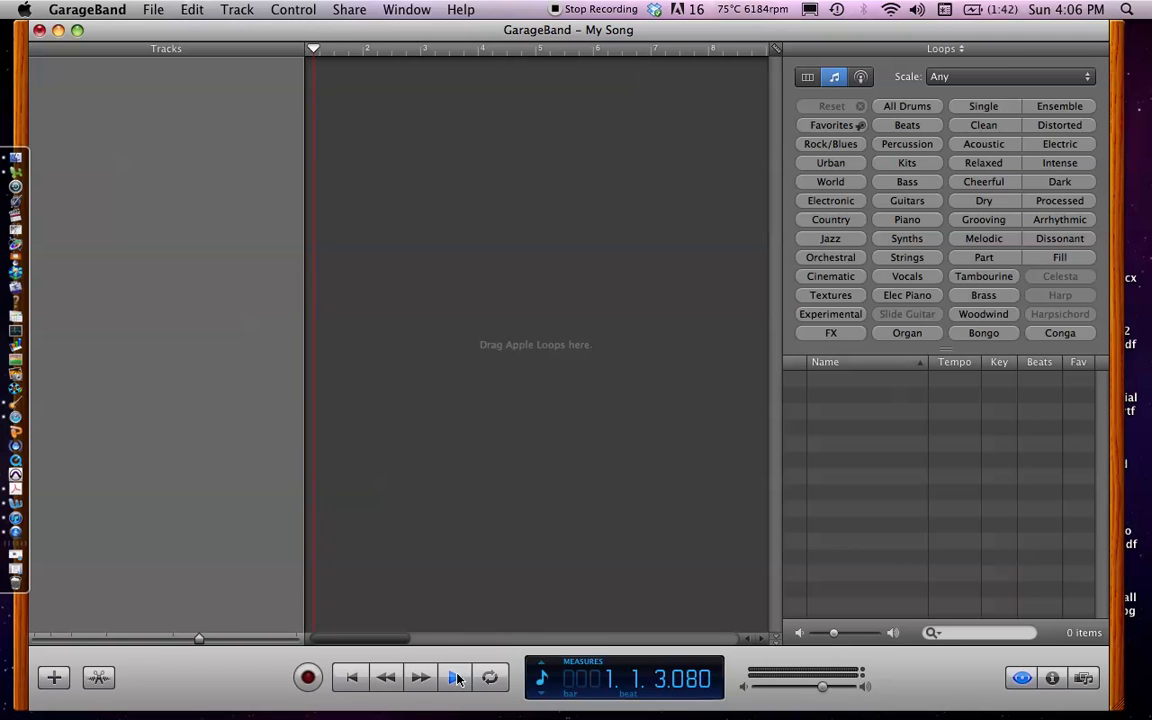
pyautogui.click(455, 679)
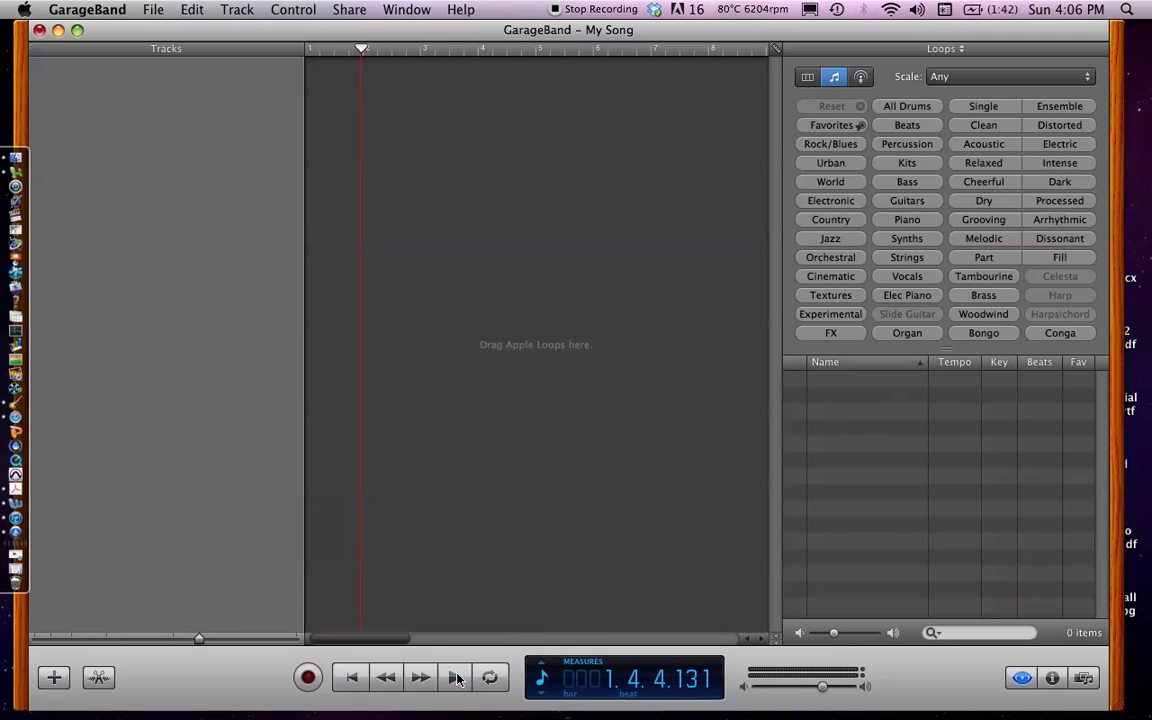
pyautogui.moveTo(363, 52); pyautogui.dragTo(305, 47)
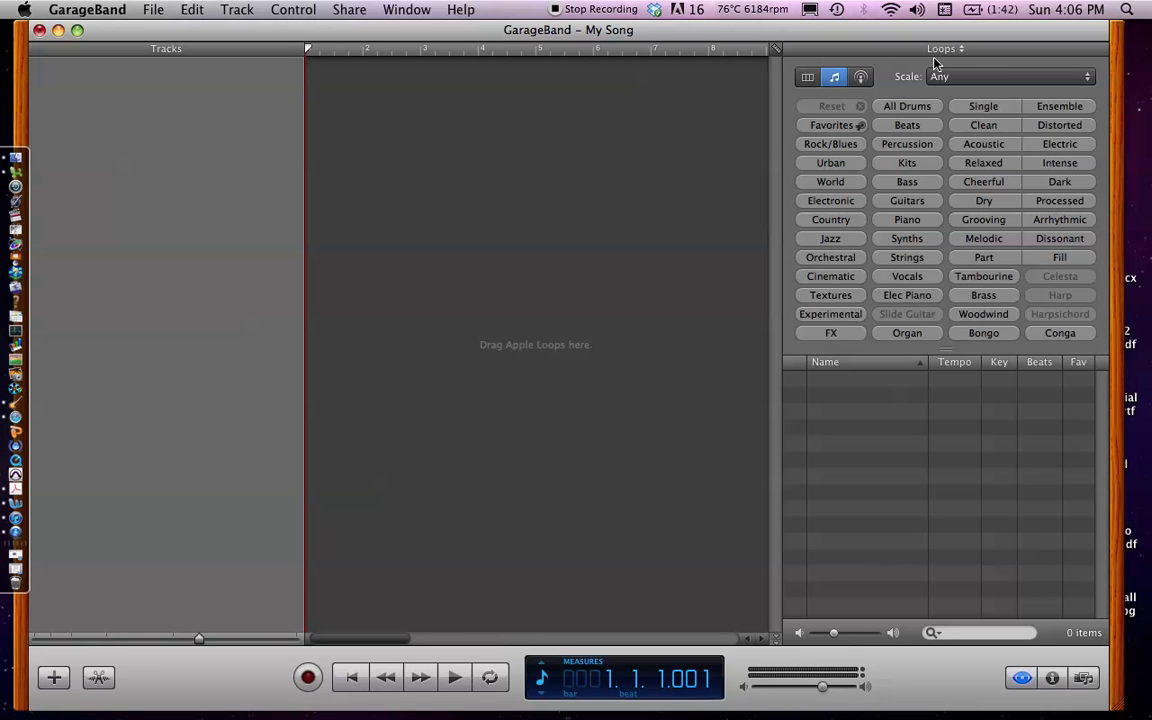
# Hide and reshow the loop browser, and filter the loops to Beats
pyautogui.click(1021, 678)
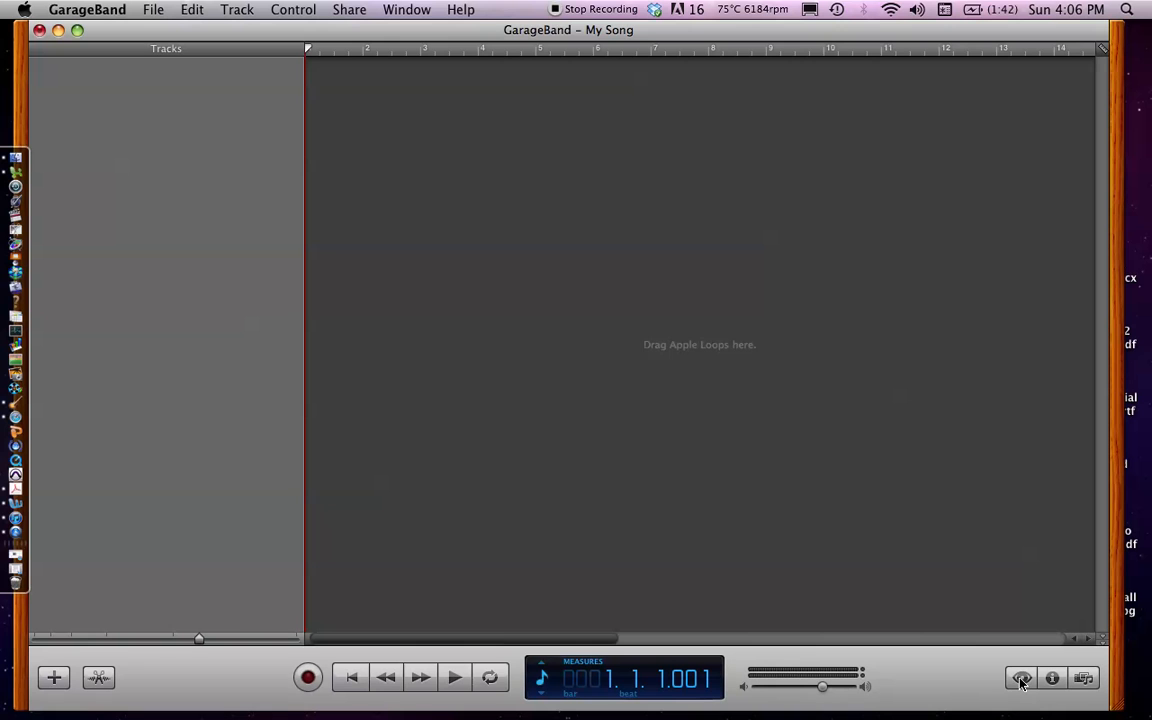
pyautogui.click(1021, 678)
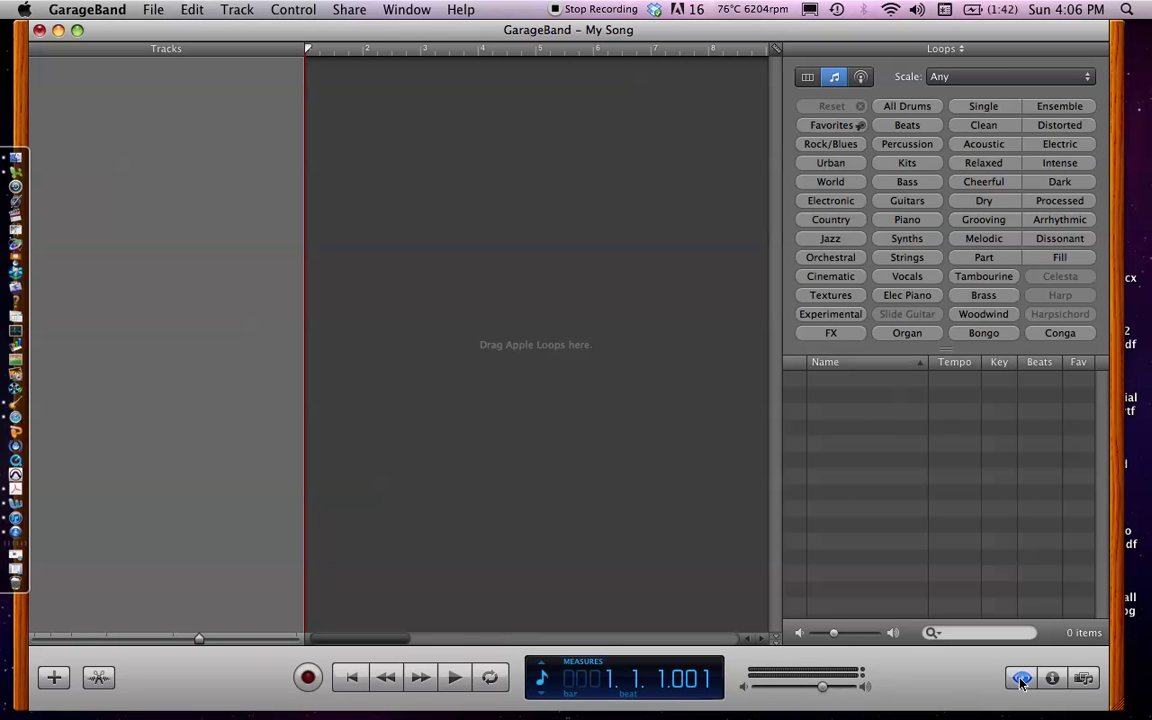
pyautogui.click(898, 132)
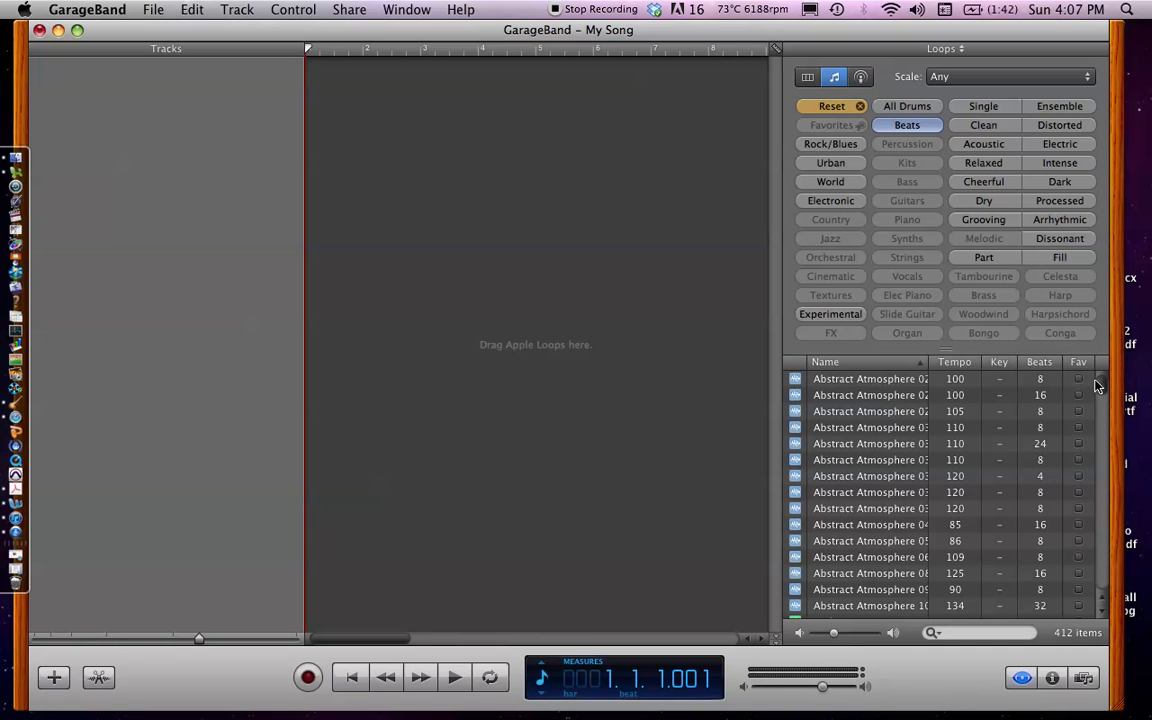
# Preview an 8-beat Analog Drum Machine loop with a tempo of 100, and stop the preview
pyautogui.moveTo(1104, 386); pyautogui.dragTo(1104, 412)
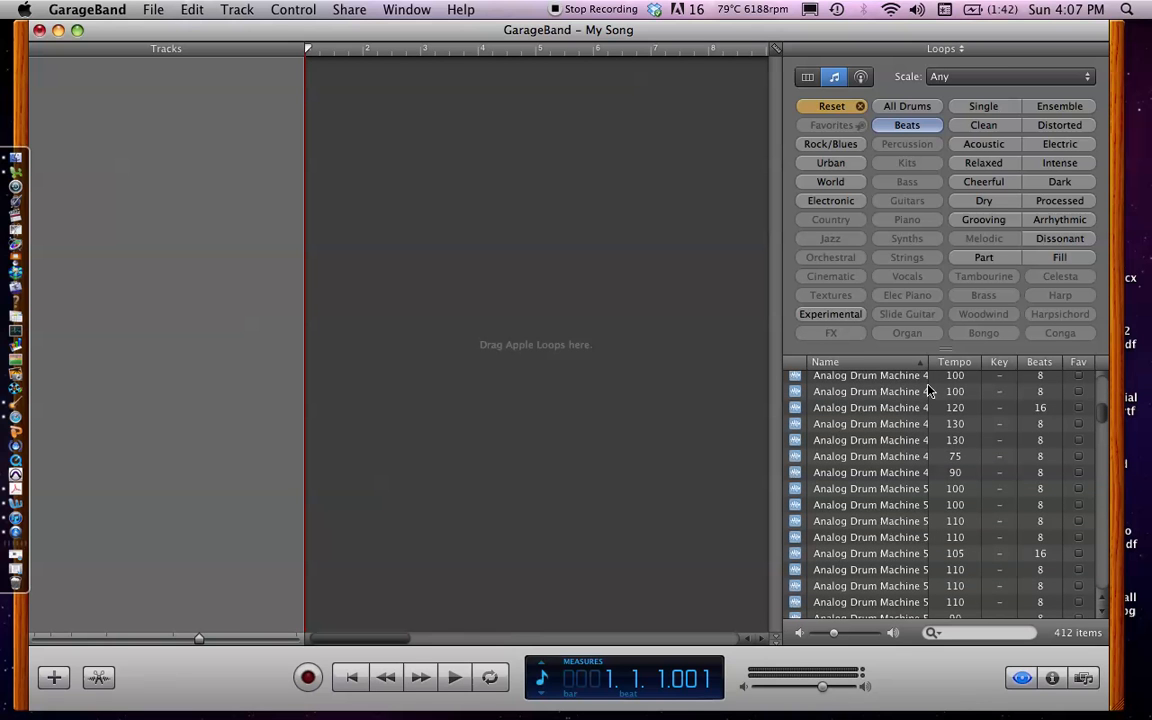
pyautogui.click(856, 391)
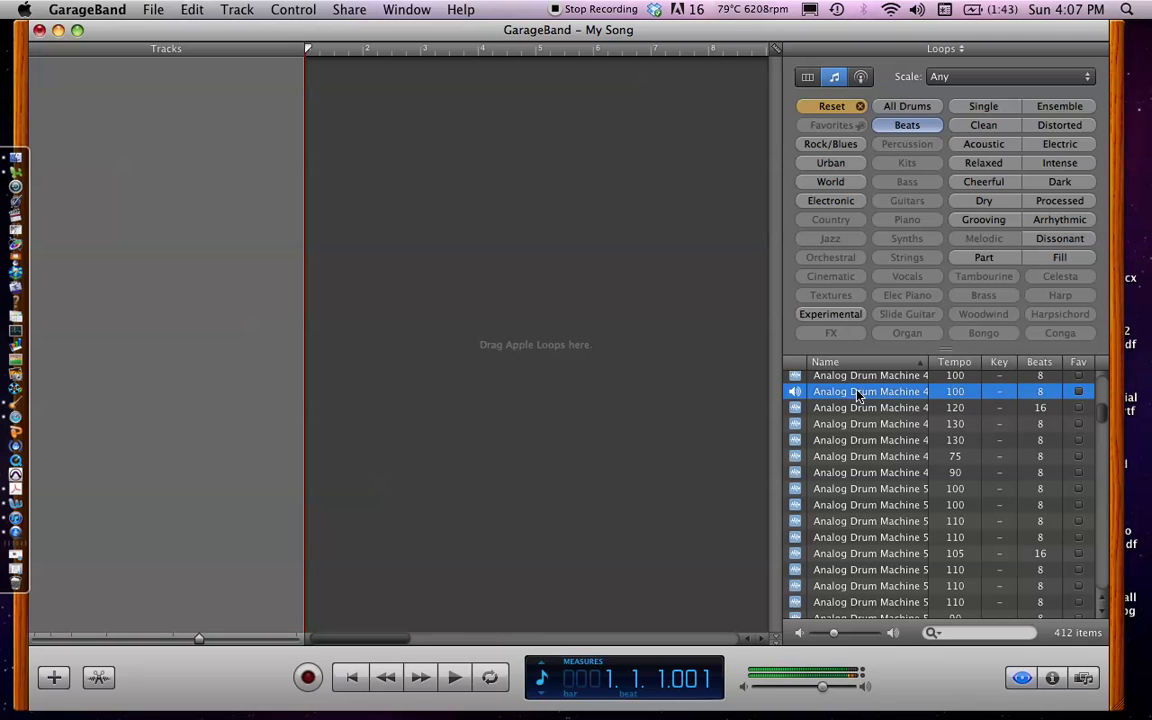
pyautogui.click(856, 396)
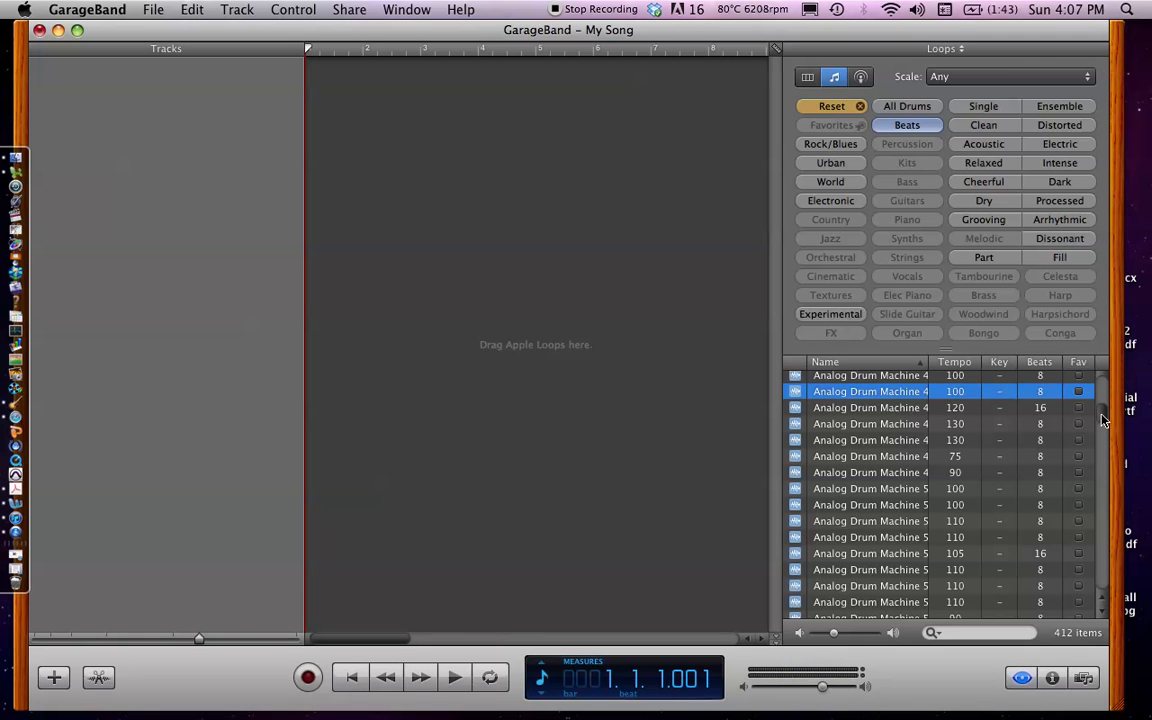
# Preview Club Dance Beat 023 and 022, and add Club Dance Beat 022 to a new track starting at bar 1
pyautogui.moveTo(1103, 420); pyautogui.dragTo(1103, 456)
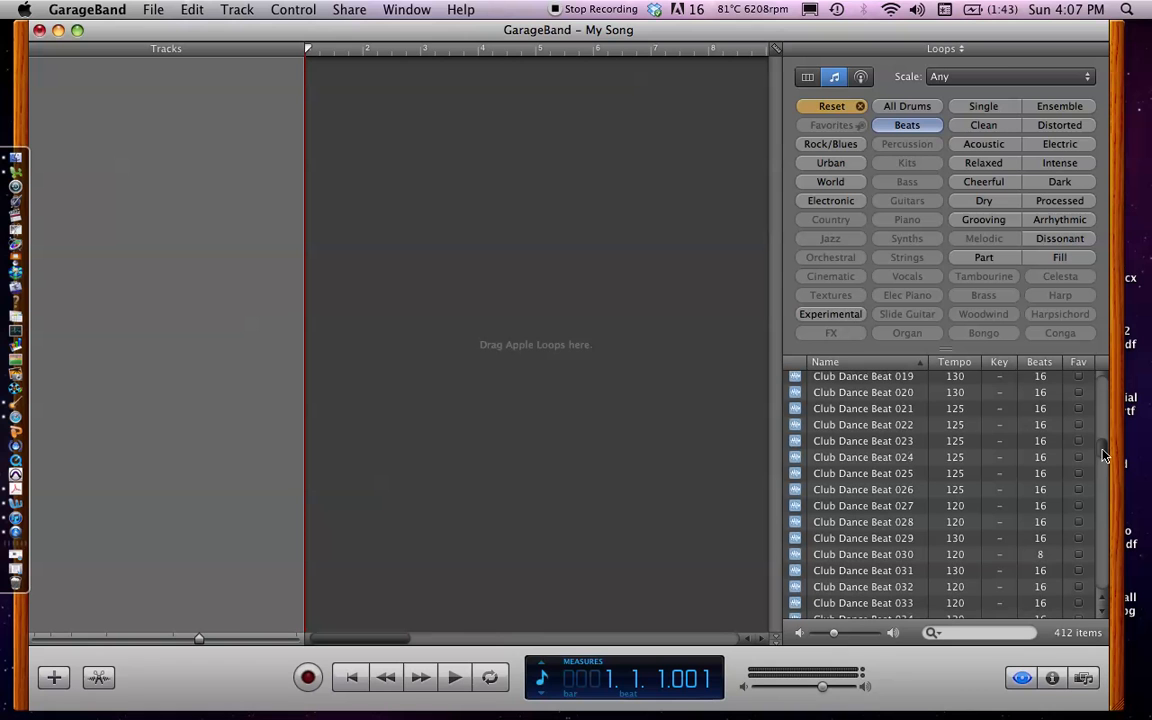
pyautogui.click(881, 443)
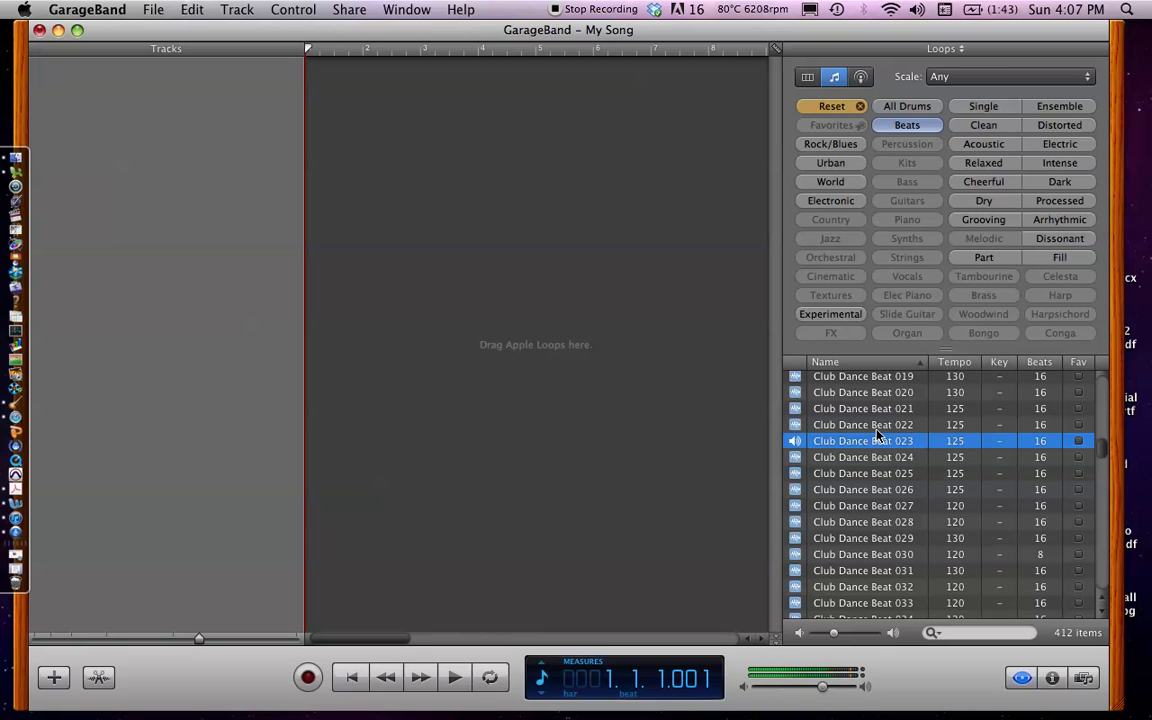
pyautogui.click(878, 428)
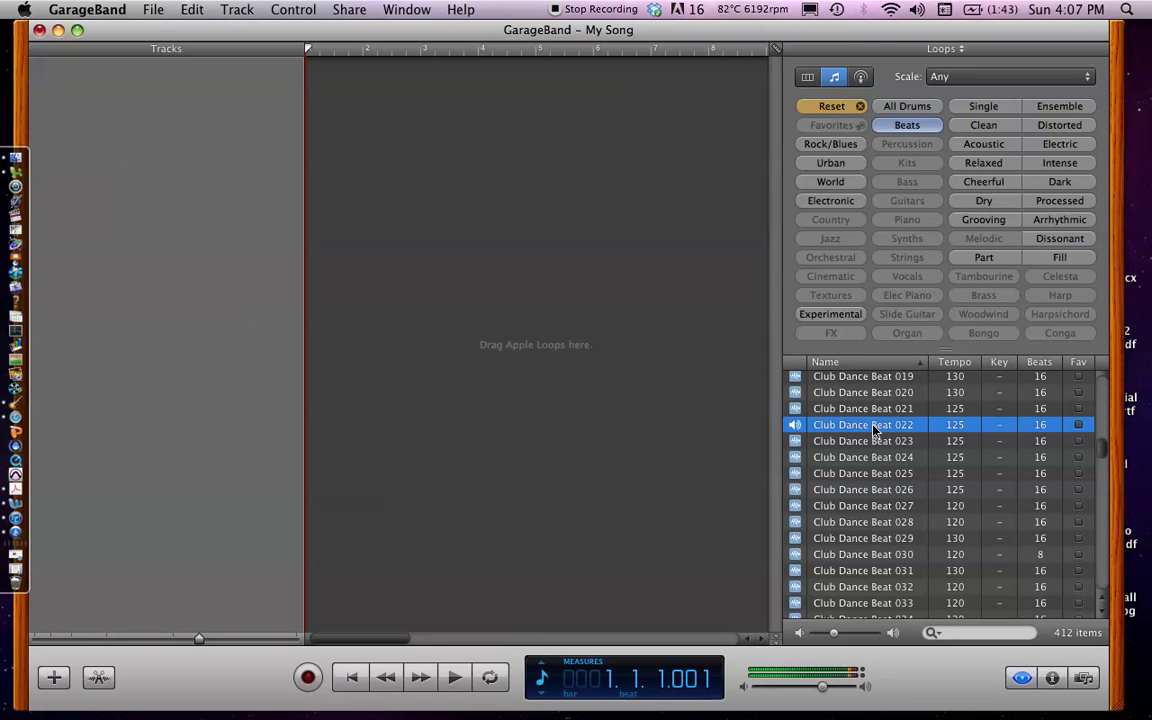
pyautogui.click(873, 429)
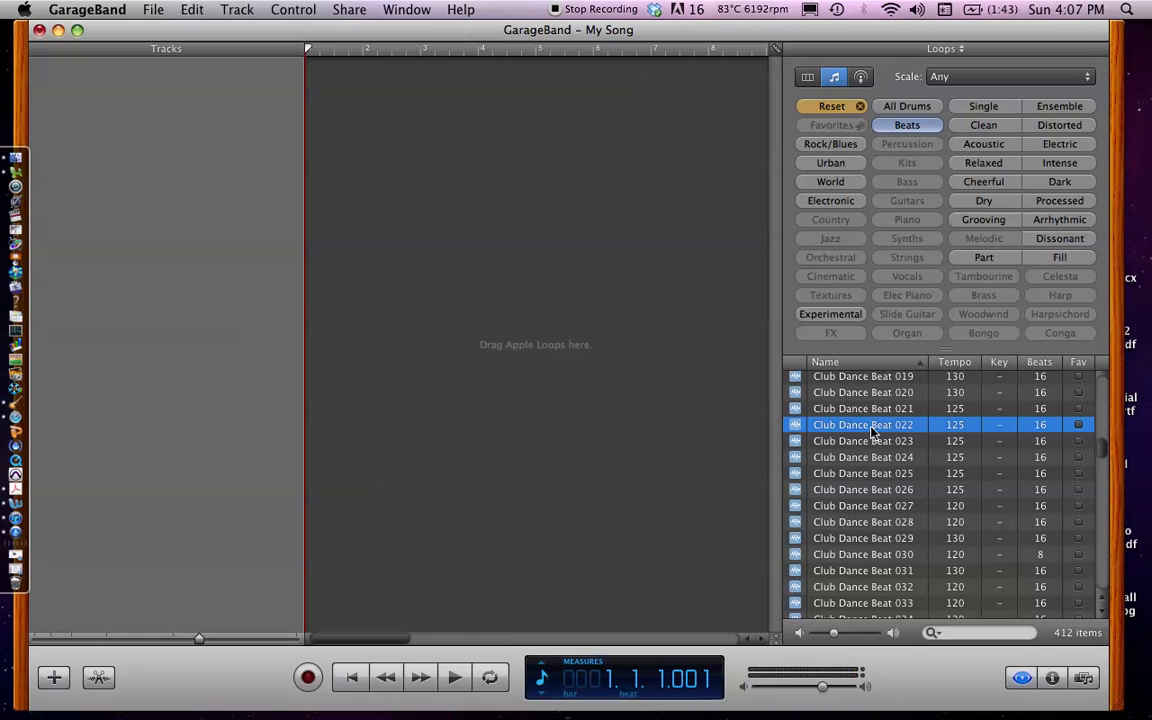
pyautogui.moveTo(872, 429); pyautogui.dragTo(310, 80)
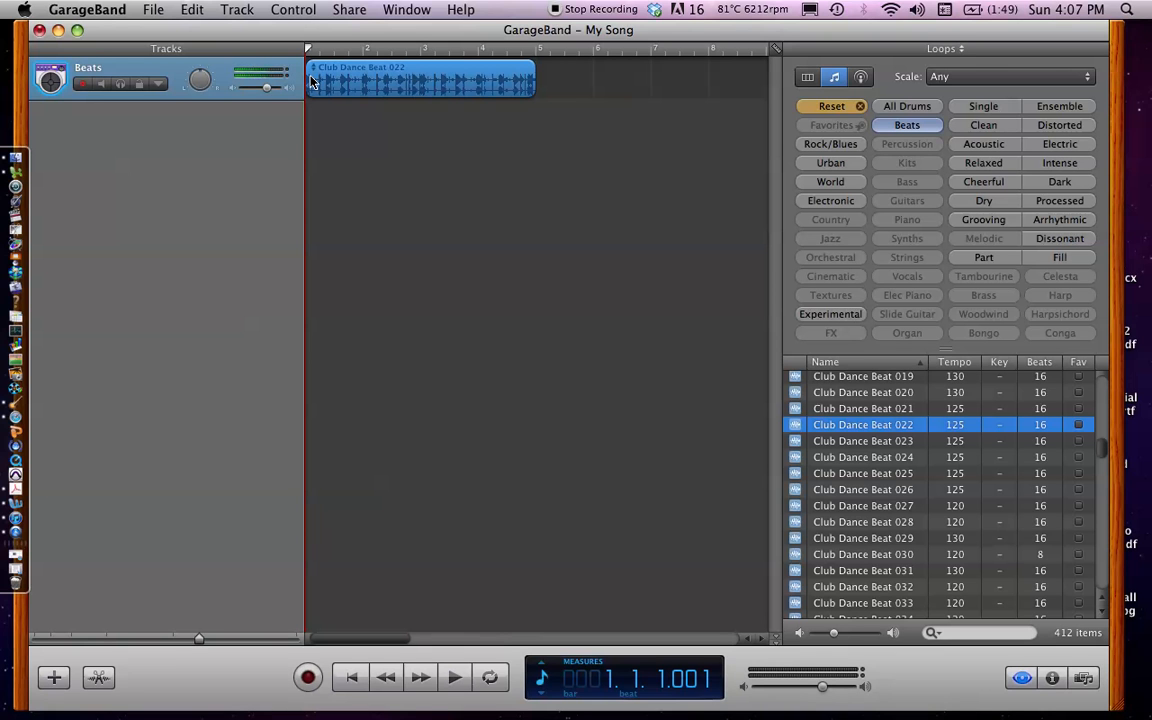
# Play and pause the Club Dance Beat 022 track from different points, and return the playhead to bar 1
pyautogui.press('space')
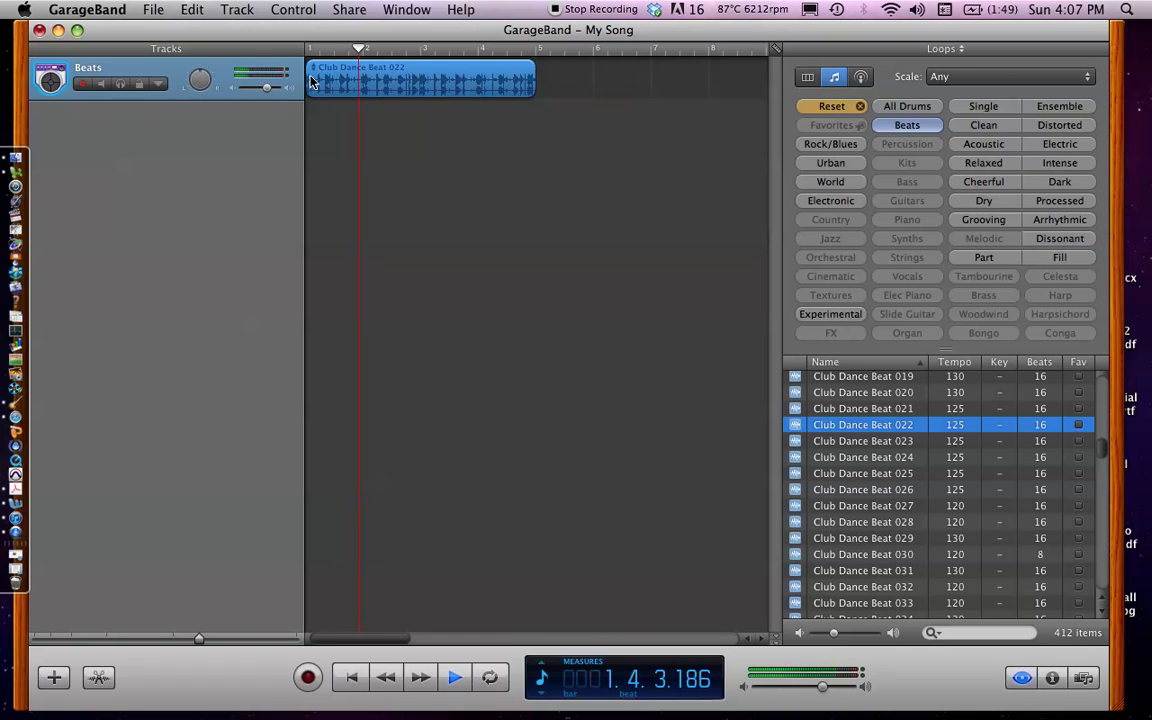
pyautogui.press('space')
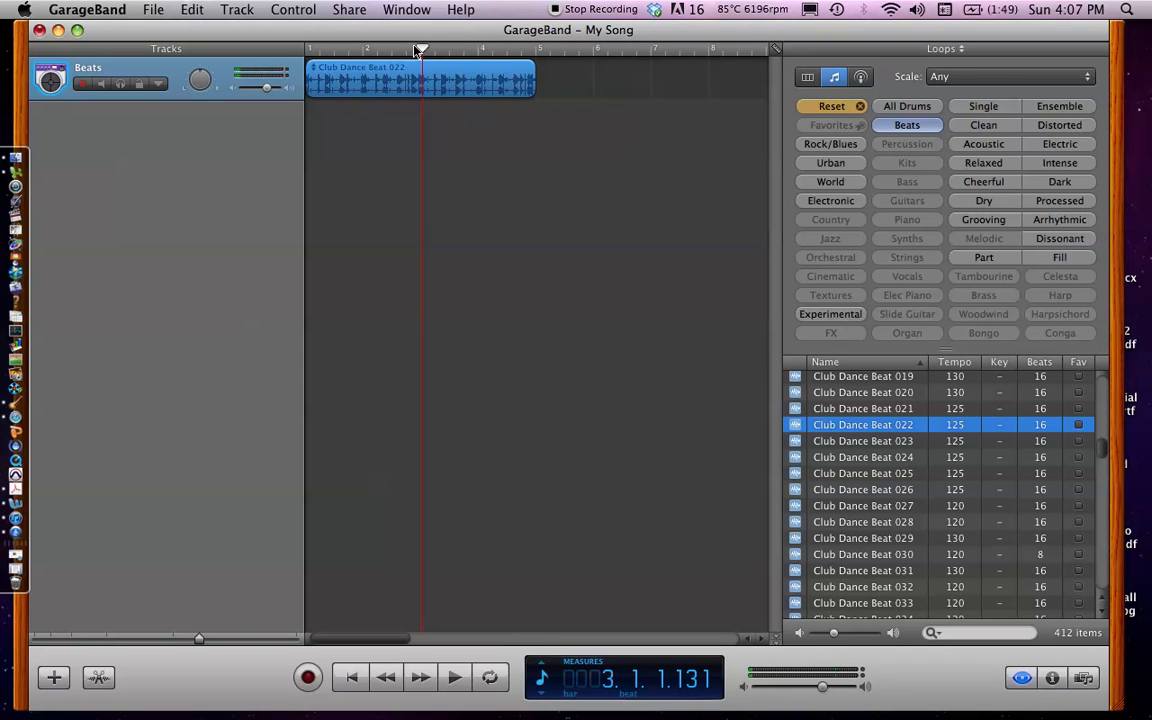
pyautogui.moveTo(418, 49); pyautogui.dragTo(369, 47)
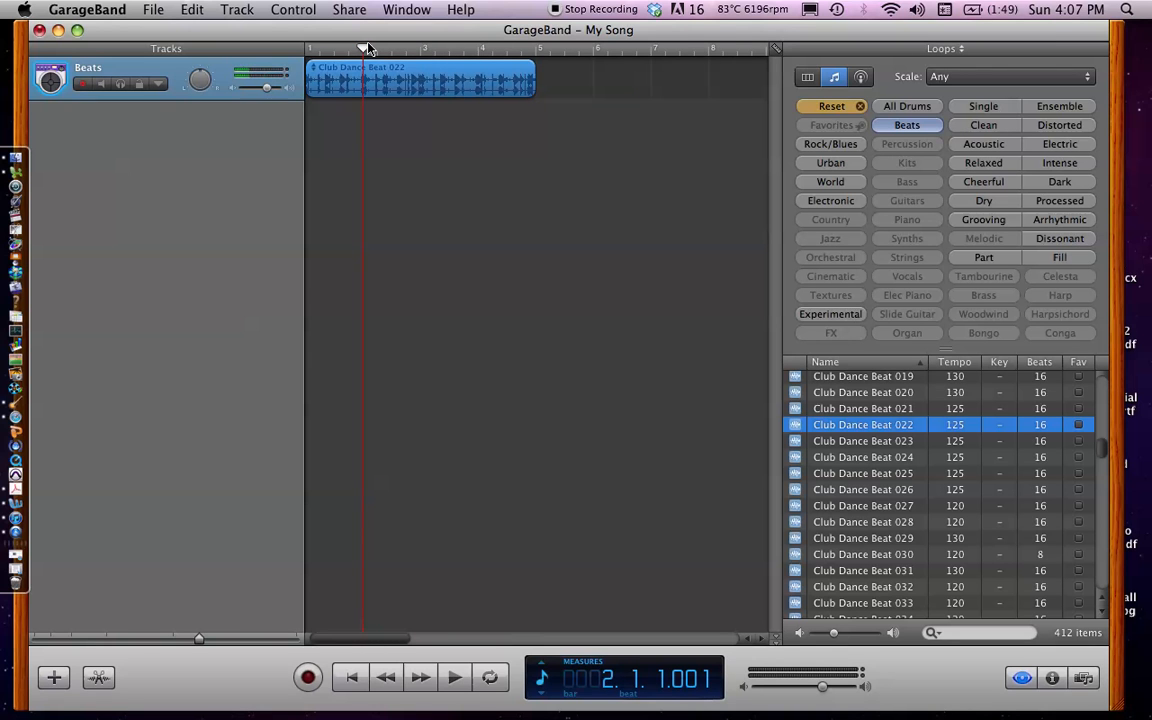
pyautogui.press('space')
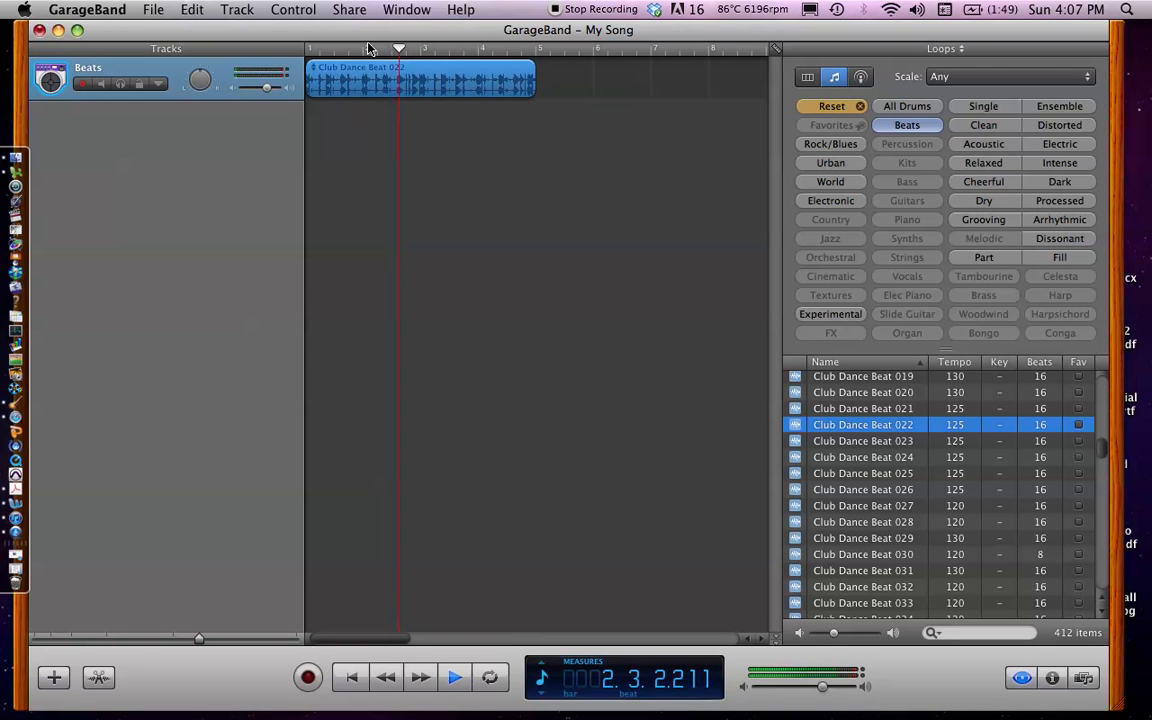
pyautogui.press('space')
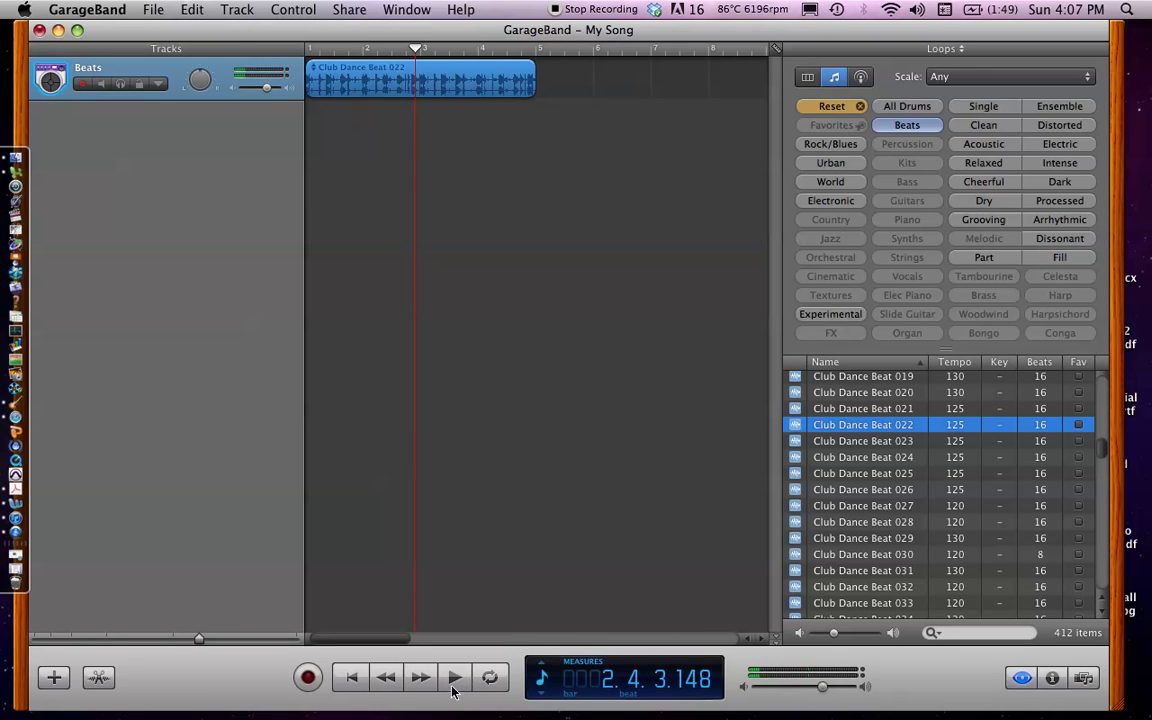
pyautogui.press('space')
pyautogui.press('space')
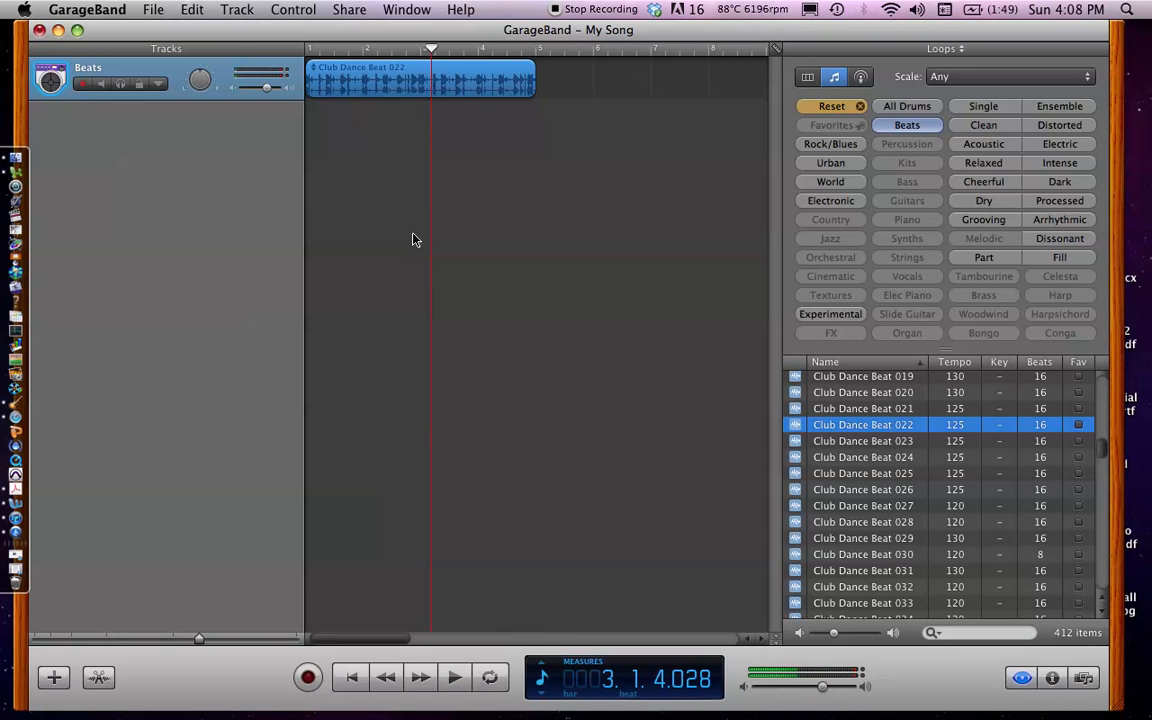
pyautogui.moveTo(389, 43); pyautogui.dragTo(288, 46)
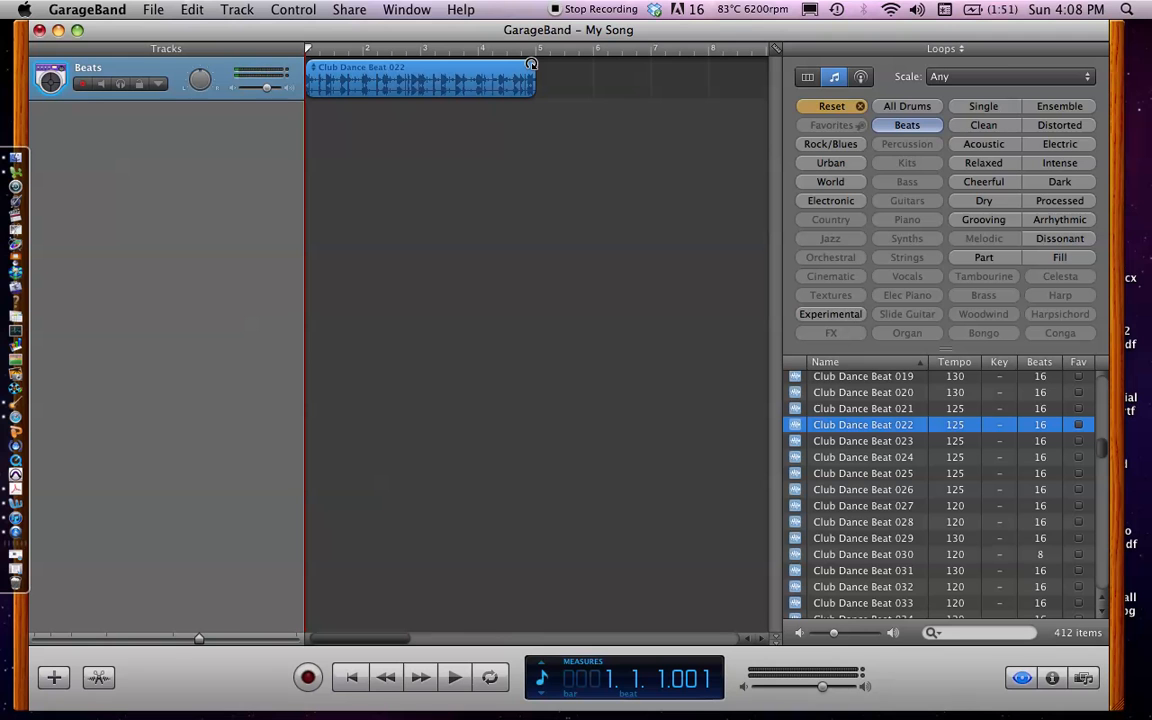
# Loop the Club Dance Beat 022 region out to about bar 24, and play back its beginning
pyautogui.moveTo(531, 64); pyautogui.dragTo(704, 77)
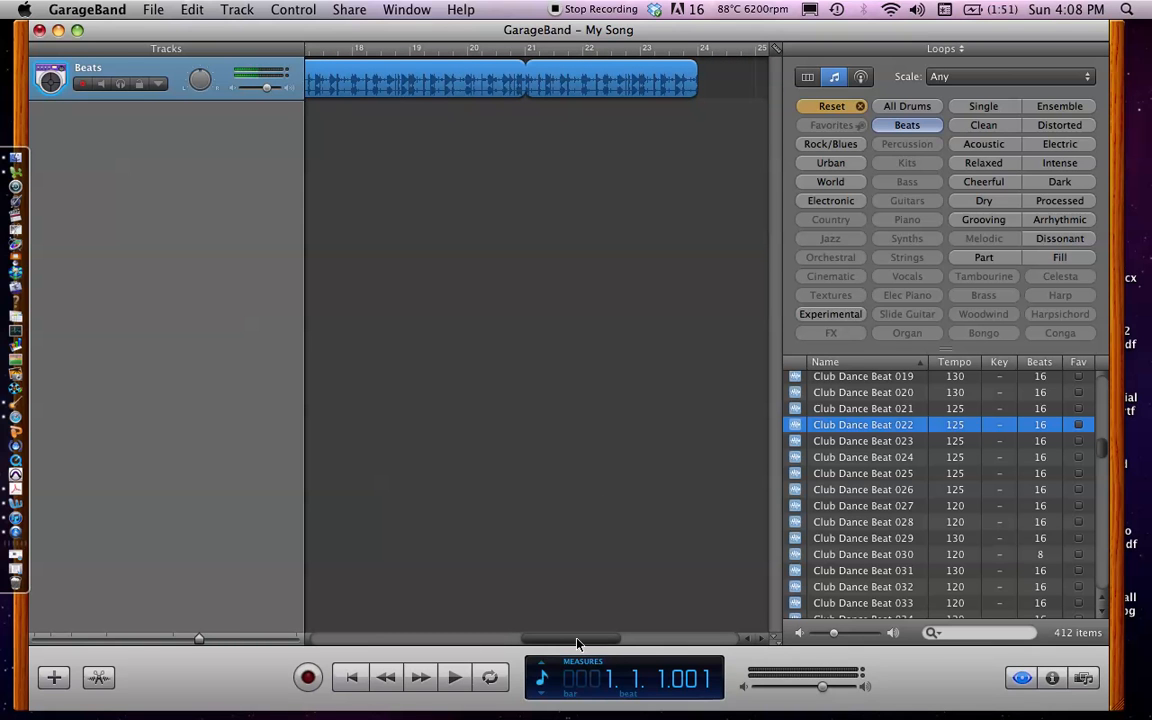
pyautogui.moveTo(577, 641); pyautogui.dragTo(326, 640)
pyautogui.press('space')
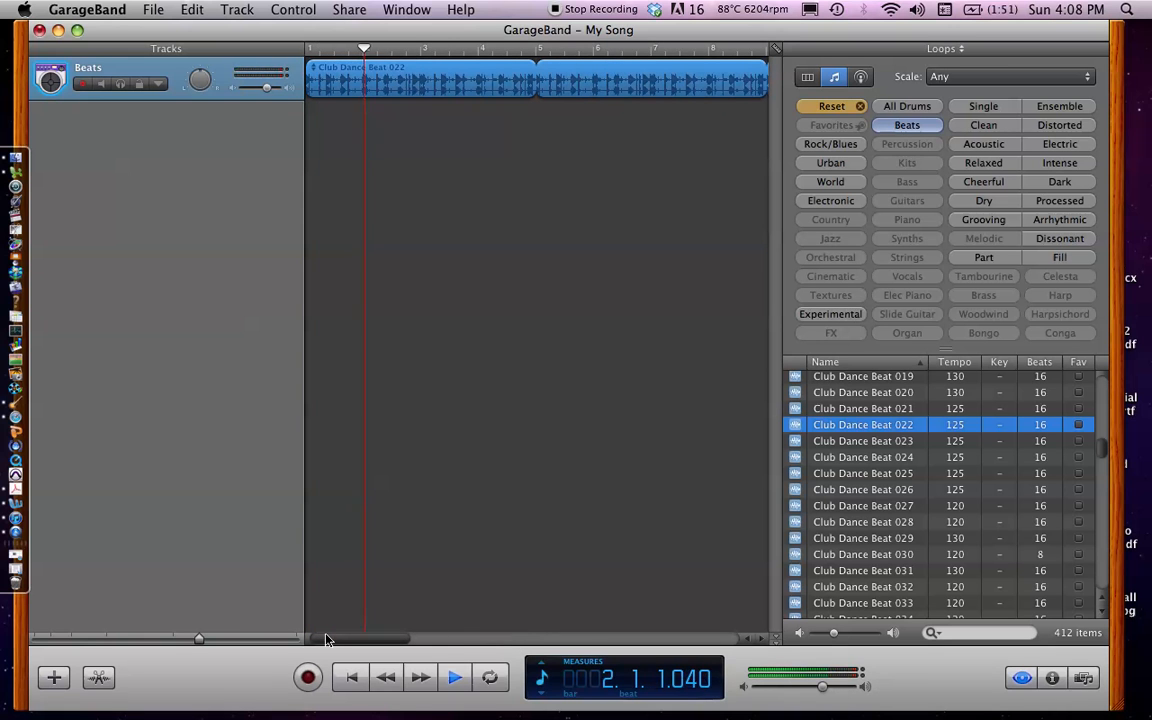
pyautogui.press('space')
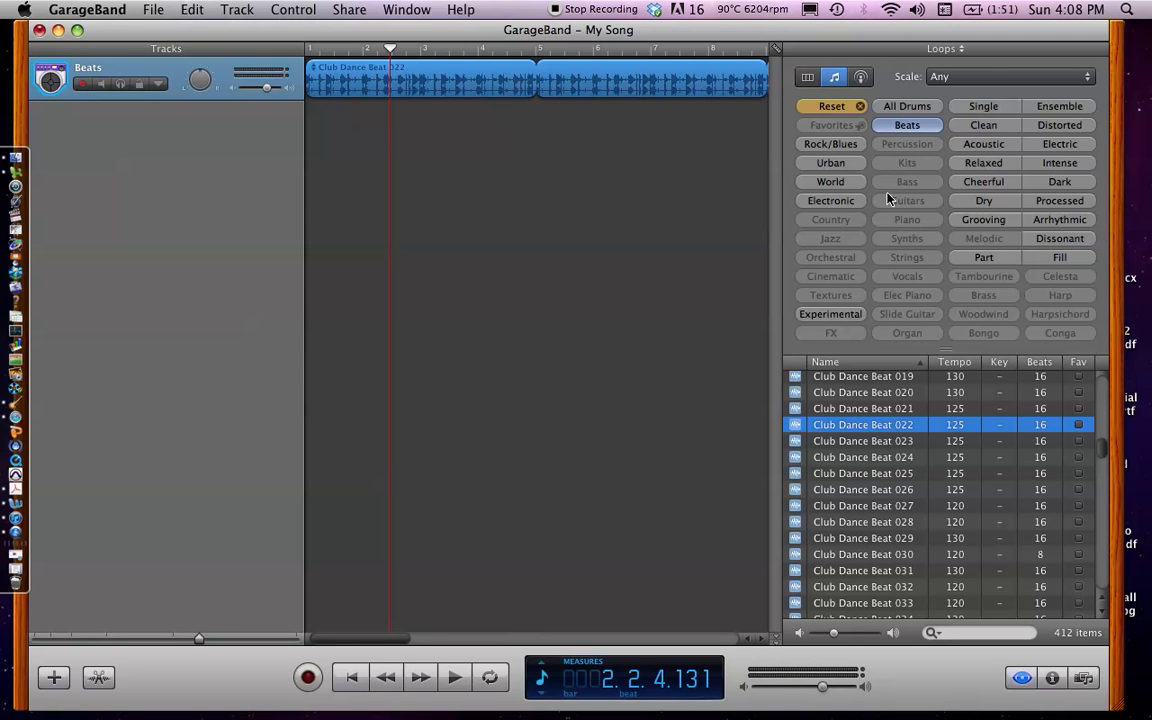
# Reset the Beats loop search and filter the loops to Bass
pyautogui.click(893, 125)
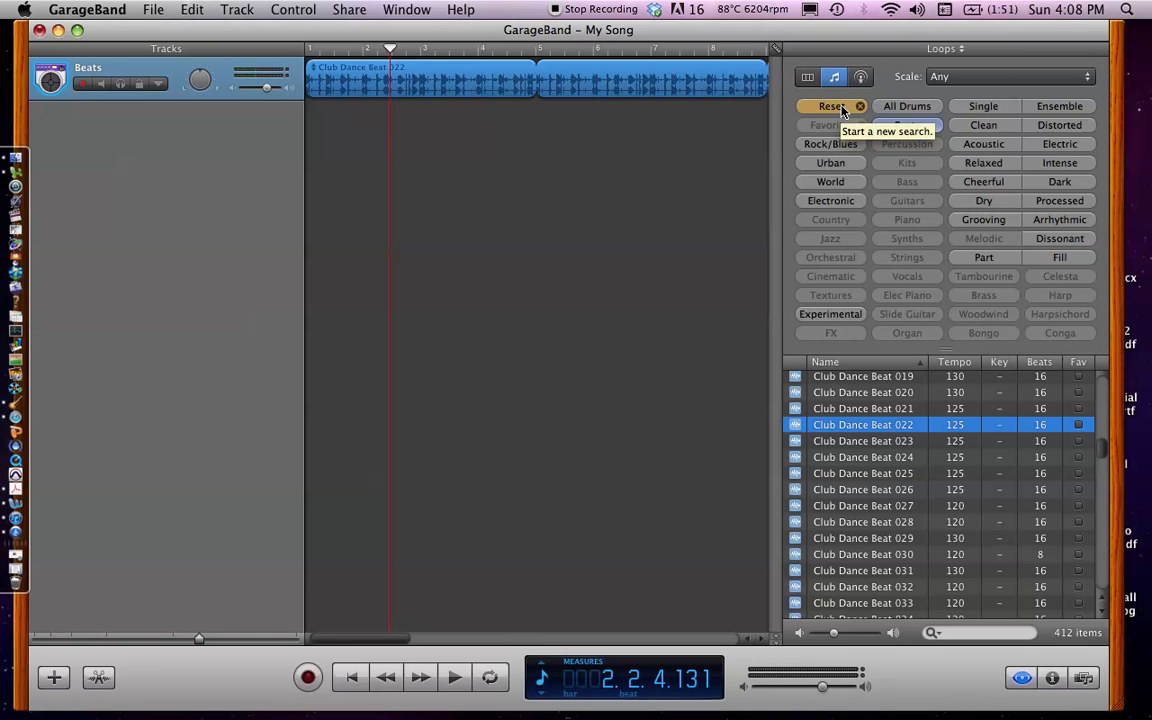
pyautogui.click(831, 106)
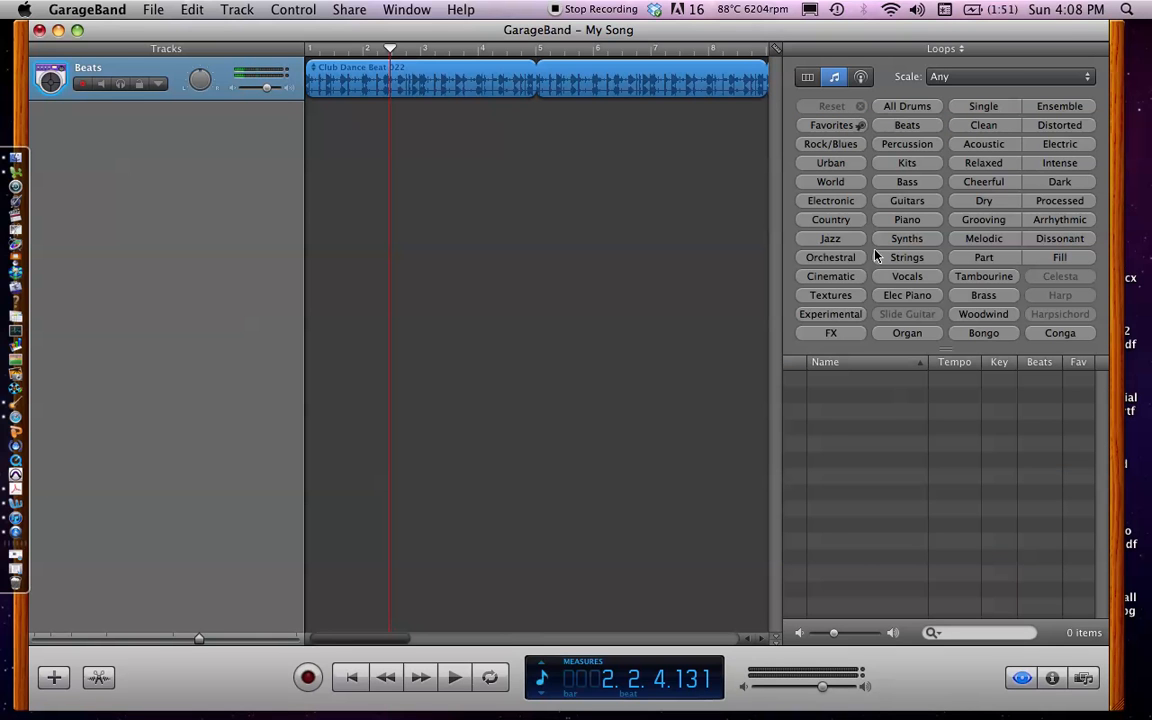
pyautogui.click(903, 184)
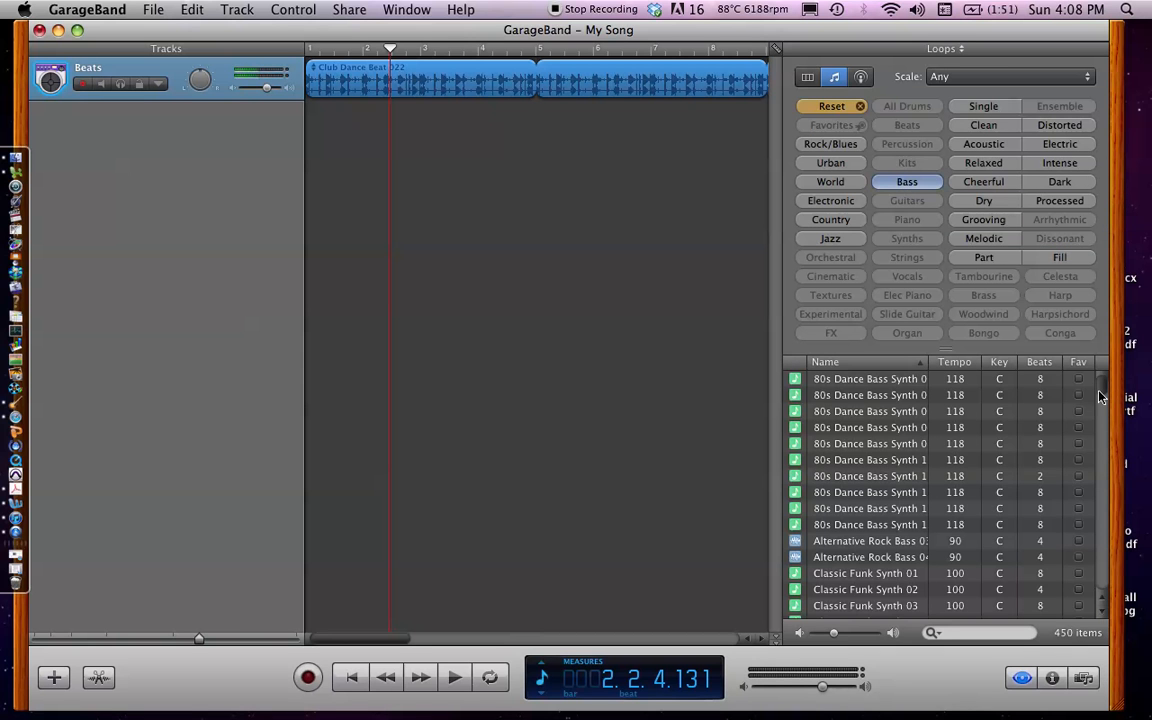
# Preview several 80s Dance Bass Synth loops, and add 80s Dance Bass Synth 11 to a new track starting at bar 1
pyautogui.moveTo(1105, 400)
pyautogui.mouseDown()
pyautogui.moveTo(1100, 415)
pyautogui.moveTo(1100, 398)
pyautogui.mouseUp()
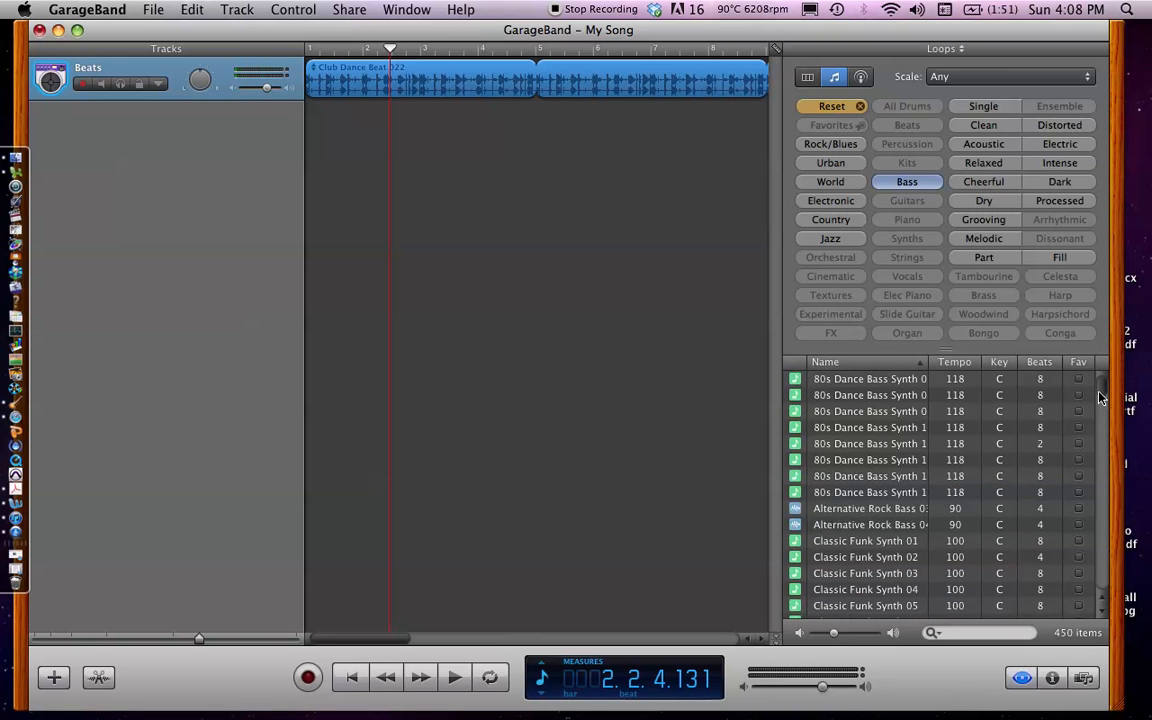
pyautogui.click(856, 398)
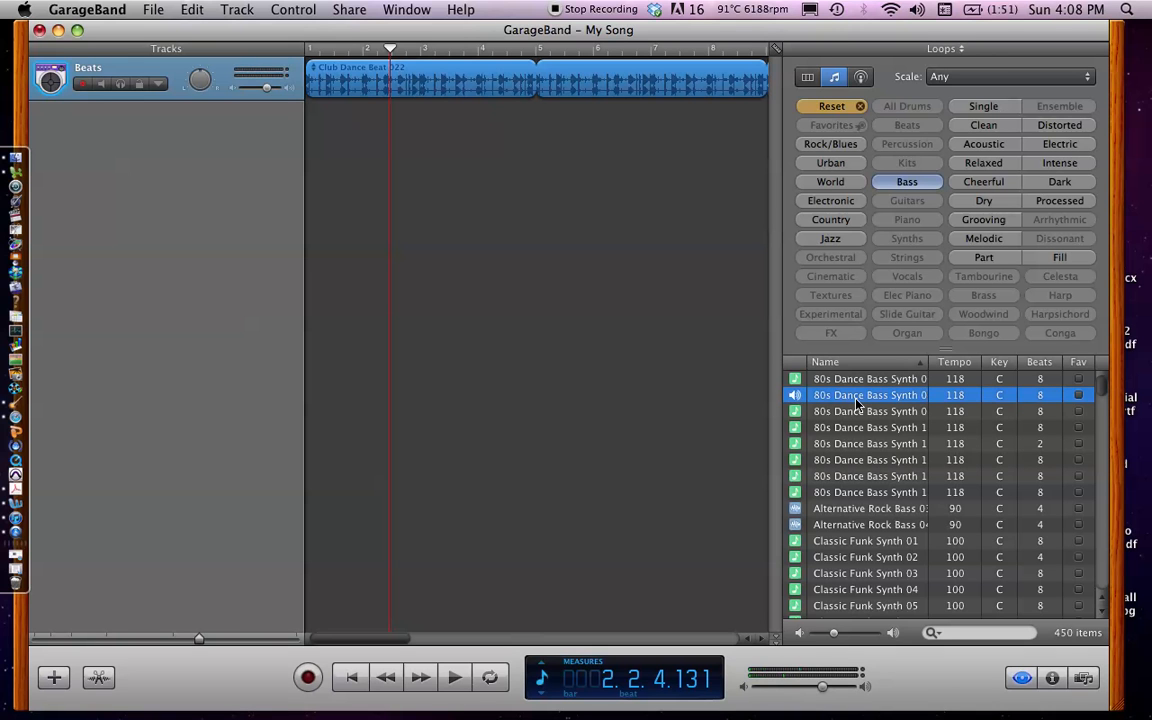
pyautogui.click(856, 412)
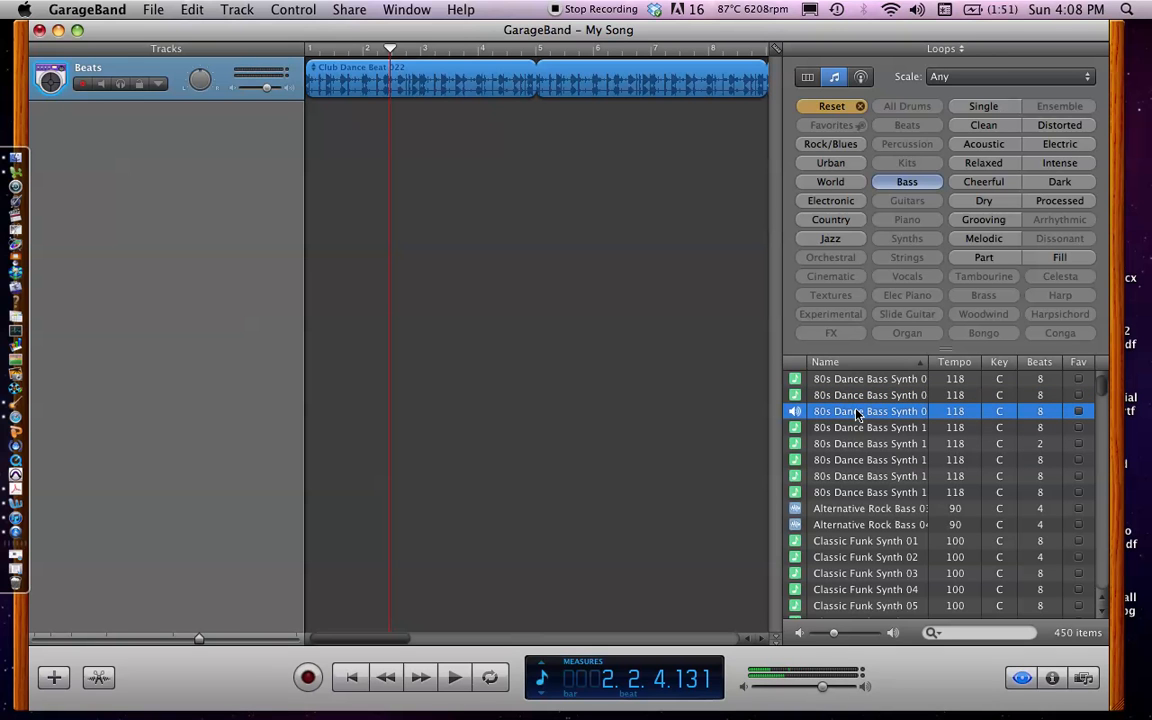
pyautogui.click(857, 428)
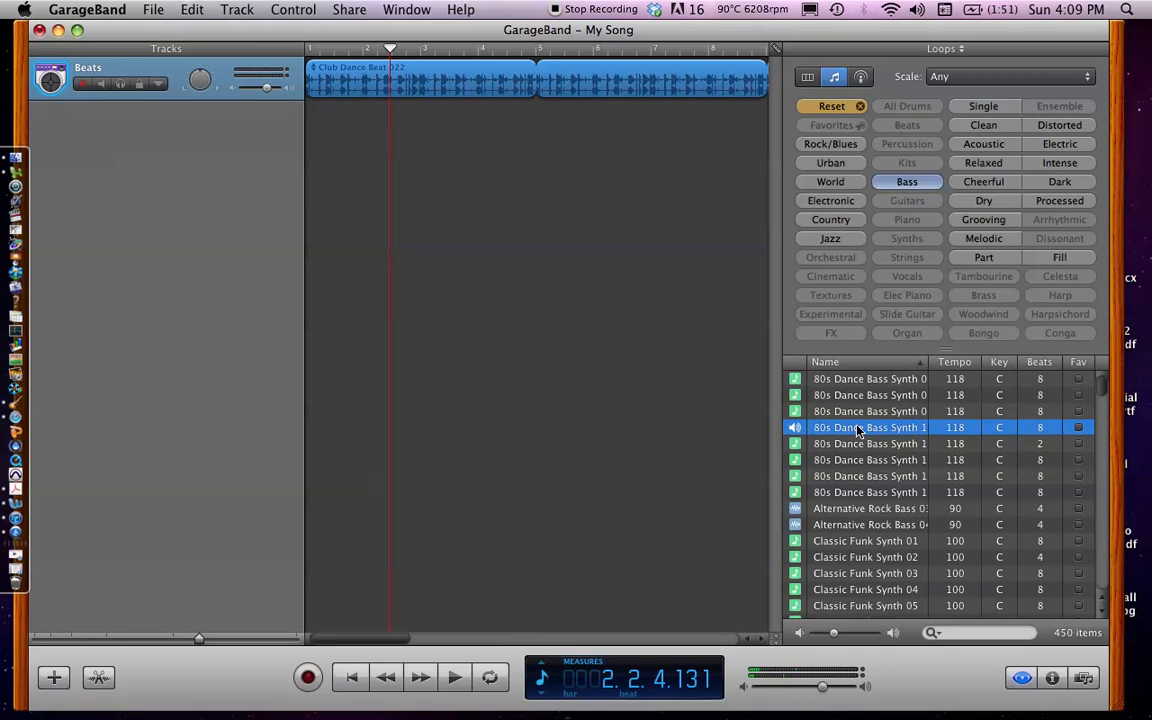
pyautogui.click(857, 430)
pyautogui.moveTo(623, 292); pyautogui.dragTo(309, 138)
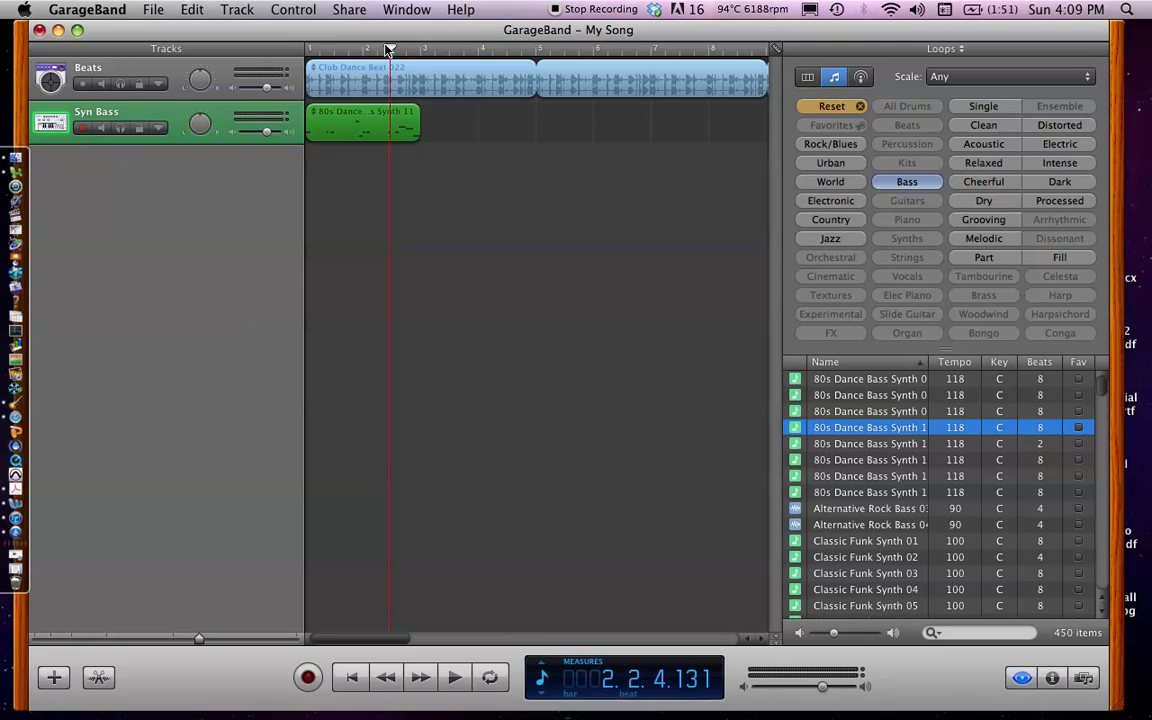
# Play the beats and bass together from bar 1, and stop before bar 2
pyautogui.moveTo(388, 48); pyautogui.dragTo(303, 45)
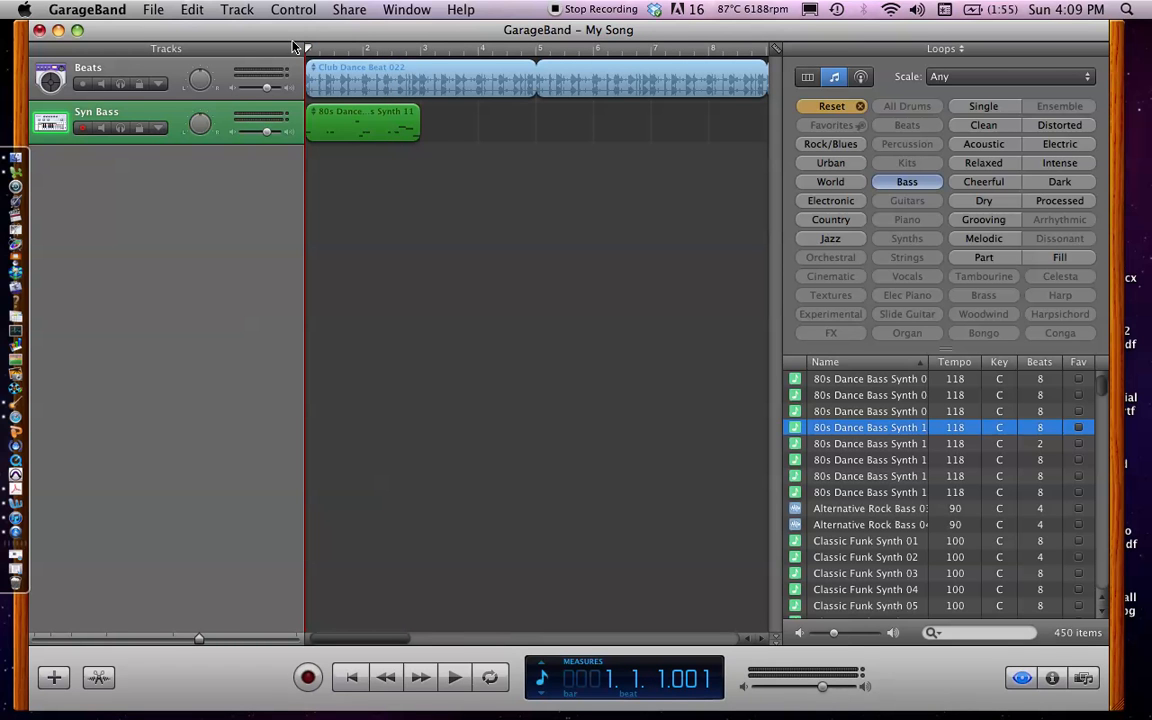
pyautogui.press('space')
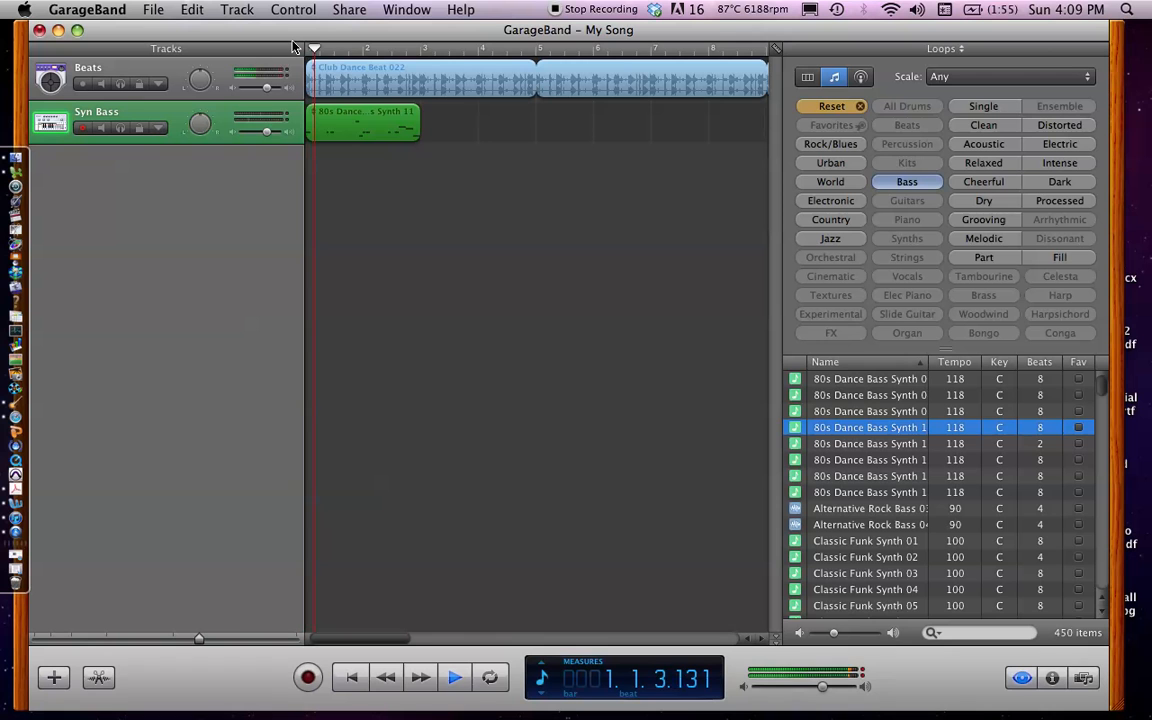
pyautogui.press('space')
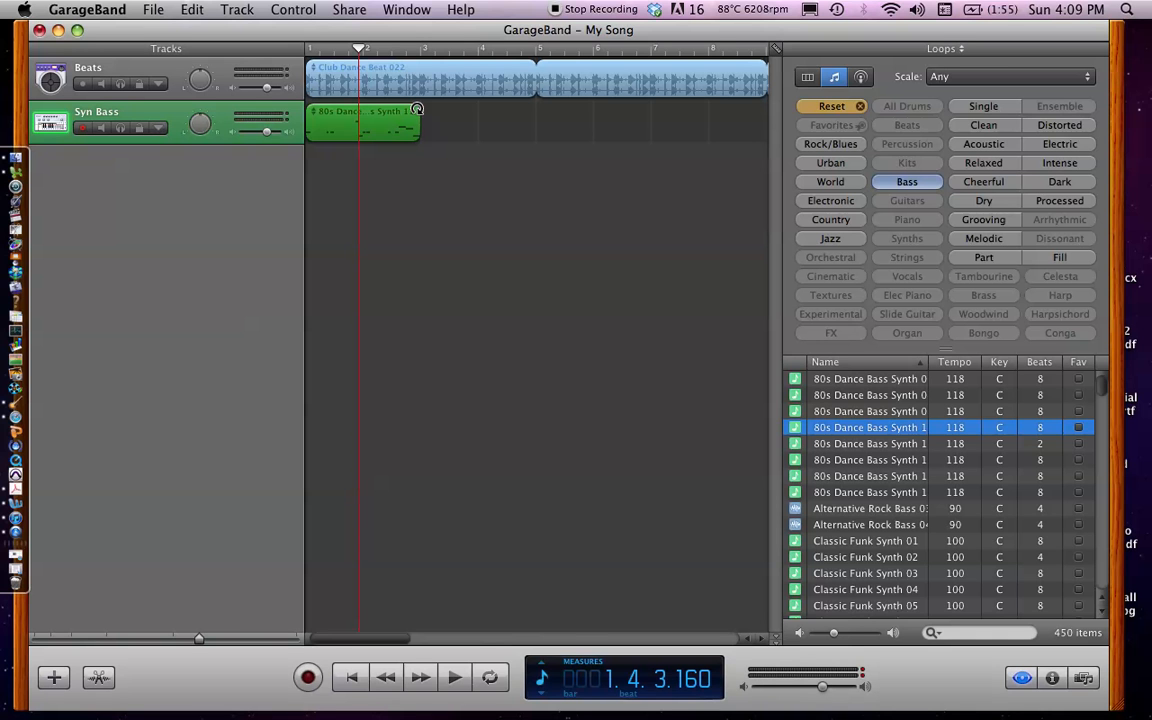
# Loop the 80s Dance Bass Synth 11 region out to about bar 24, level with the beats, and return the playhead to bar 1
pyautogui.moveTo(418, 108); pyautogui.dragTo(698, 108)
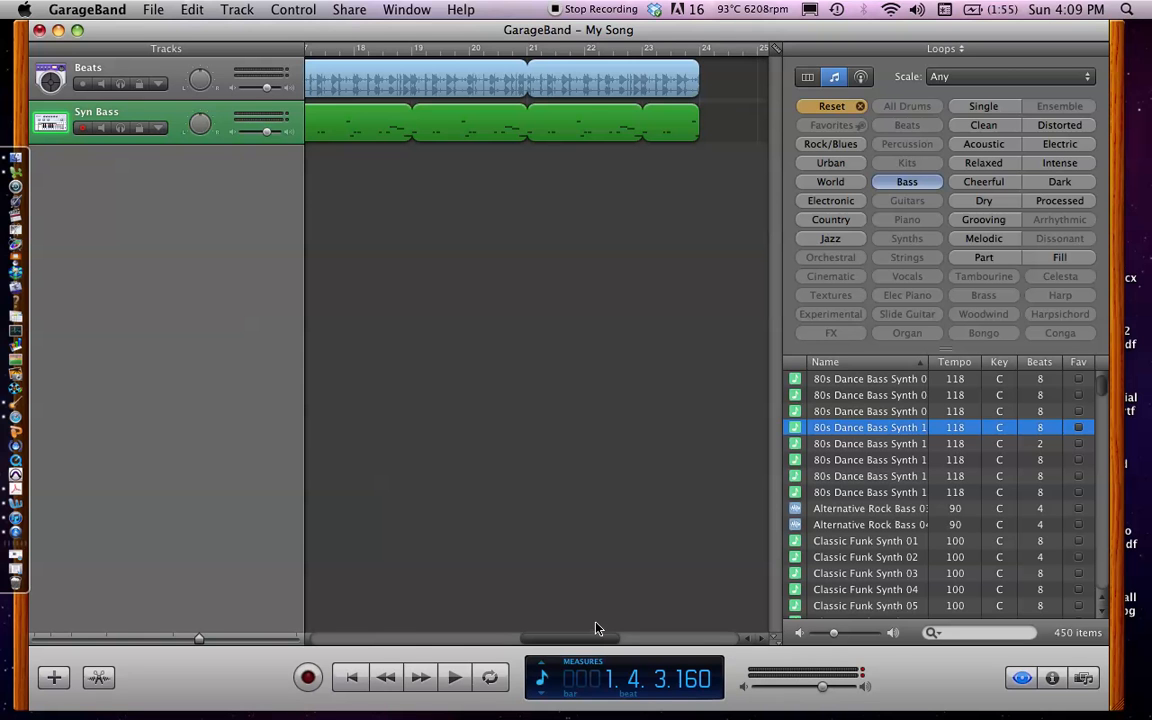
pyautogui.moveTo(591, 640); pyautogui.dragTo(357, 645)
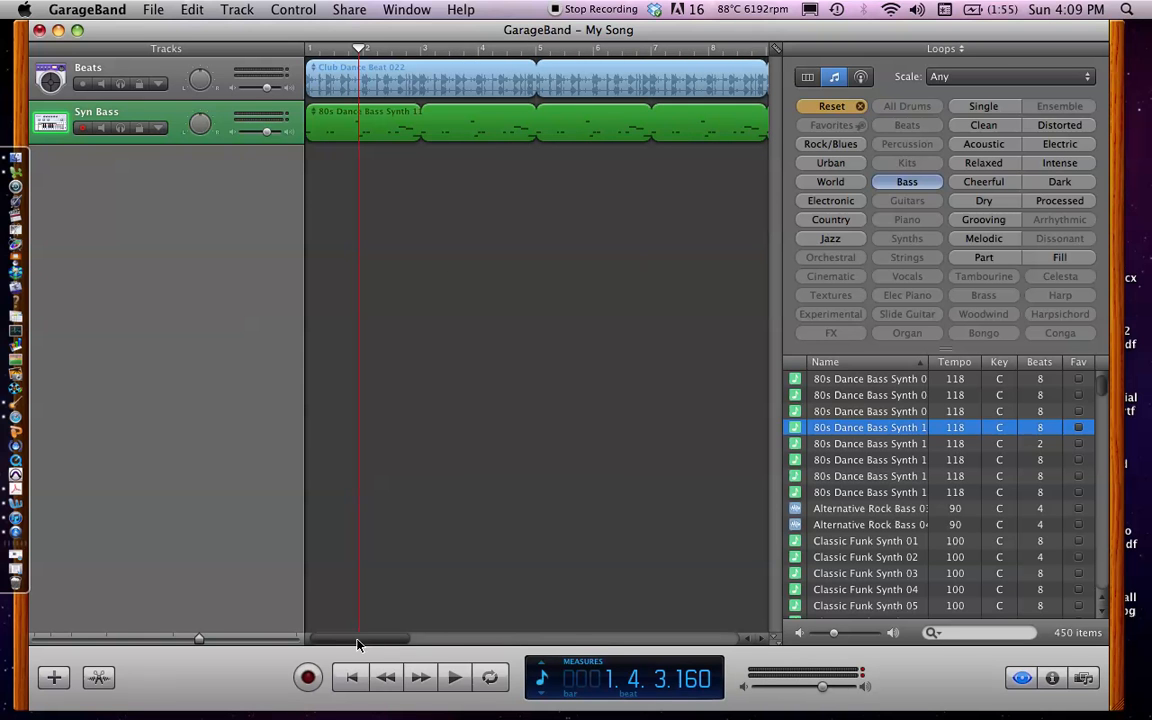
pyautogui.moveTo(359, 50); pyautogui.dragTo(298, 51)
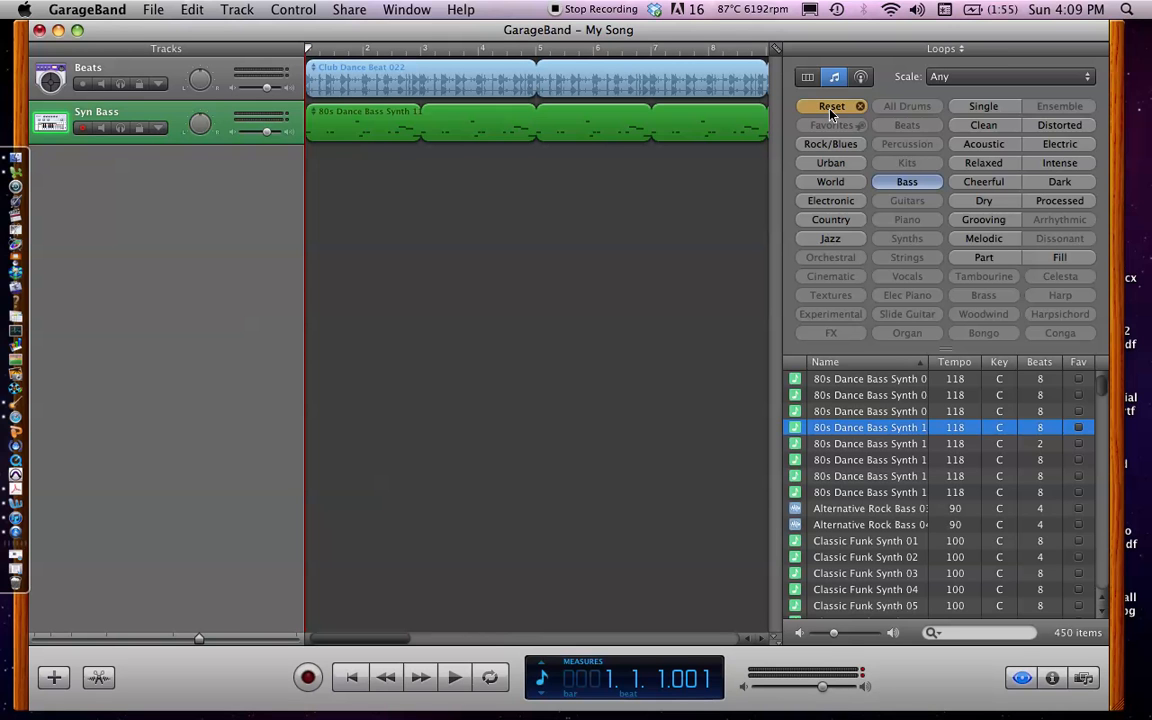
# Switch the loop filter from Bass to Synths, and add 80s Dance Pad 01 to a new track starting at bar 1
pyautogui.click(832, 107)
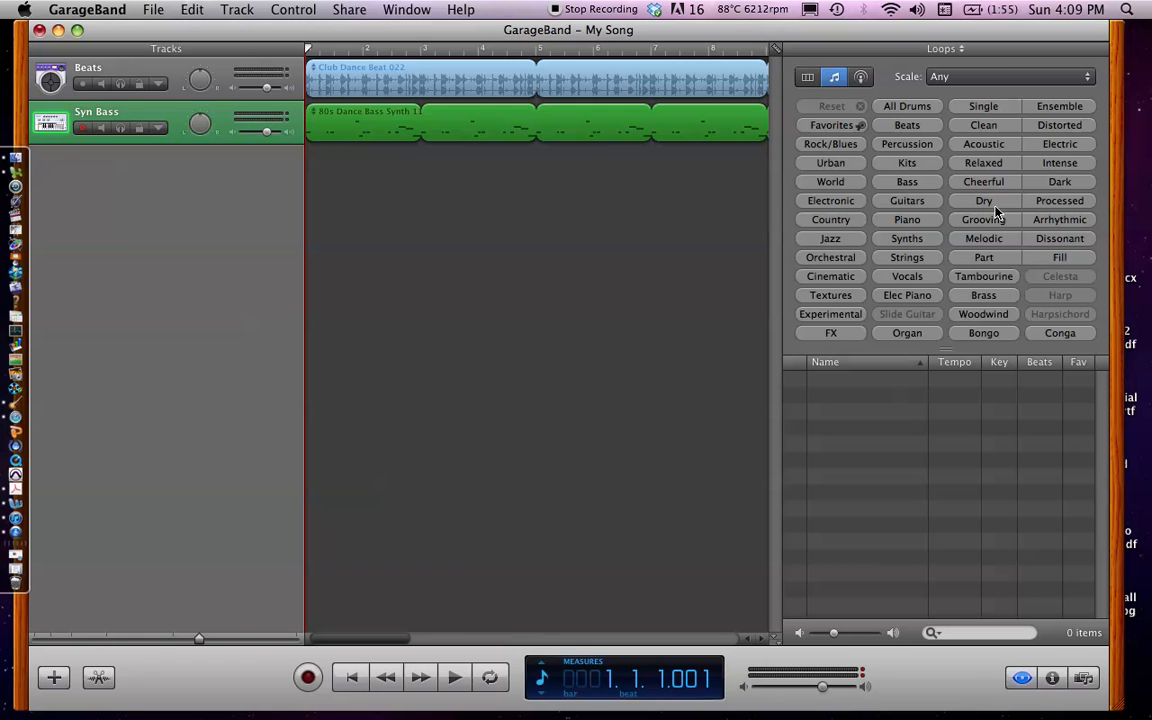
pyautogui.click(907, 239)
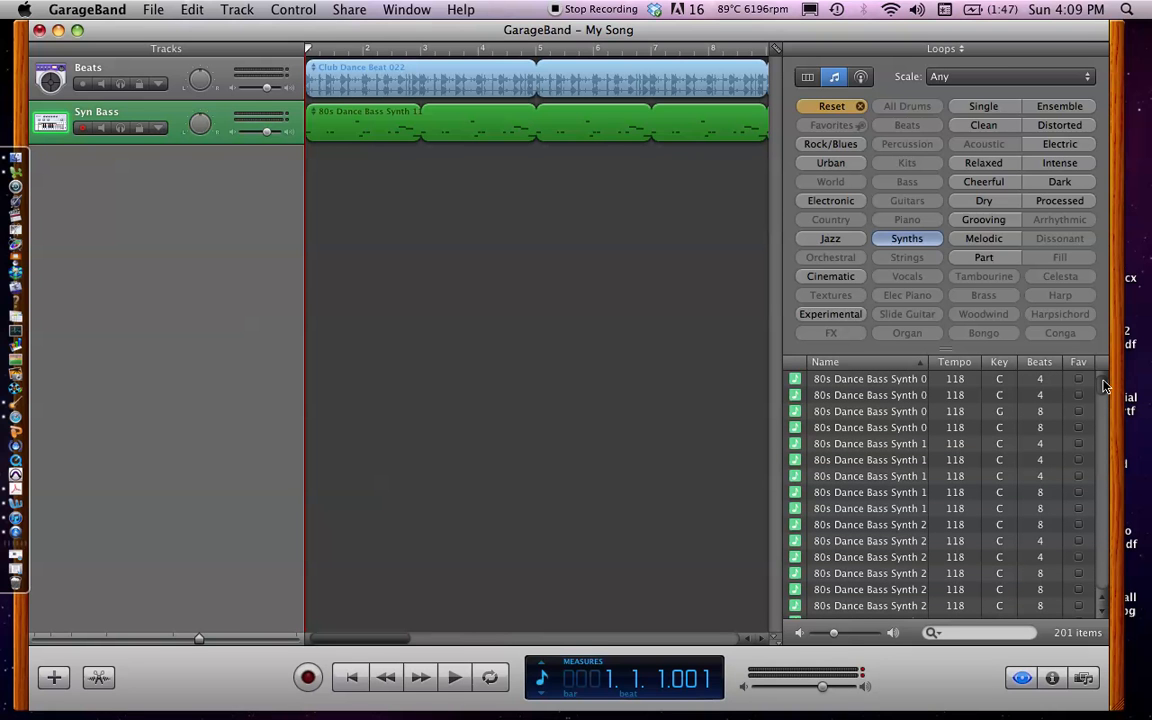
pyautogui.click(878, 478)
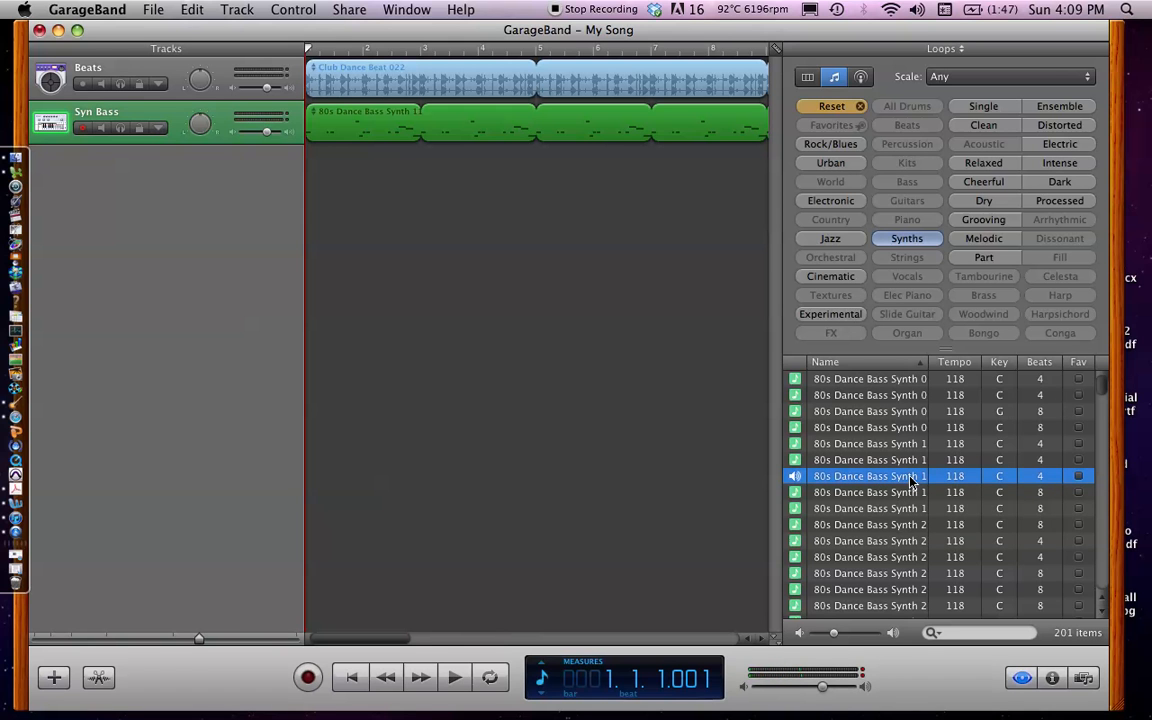
pyautogui.click(913, 477)
pyautogui.scroll(-4, 1100, 398)
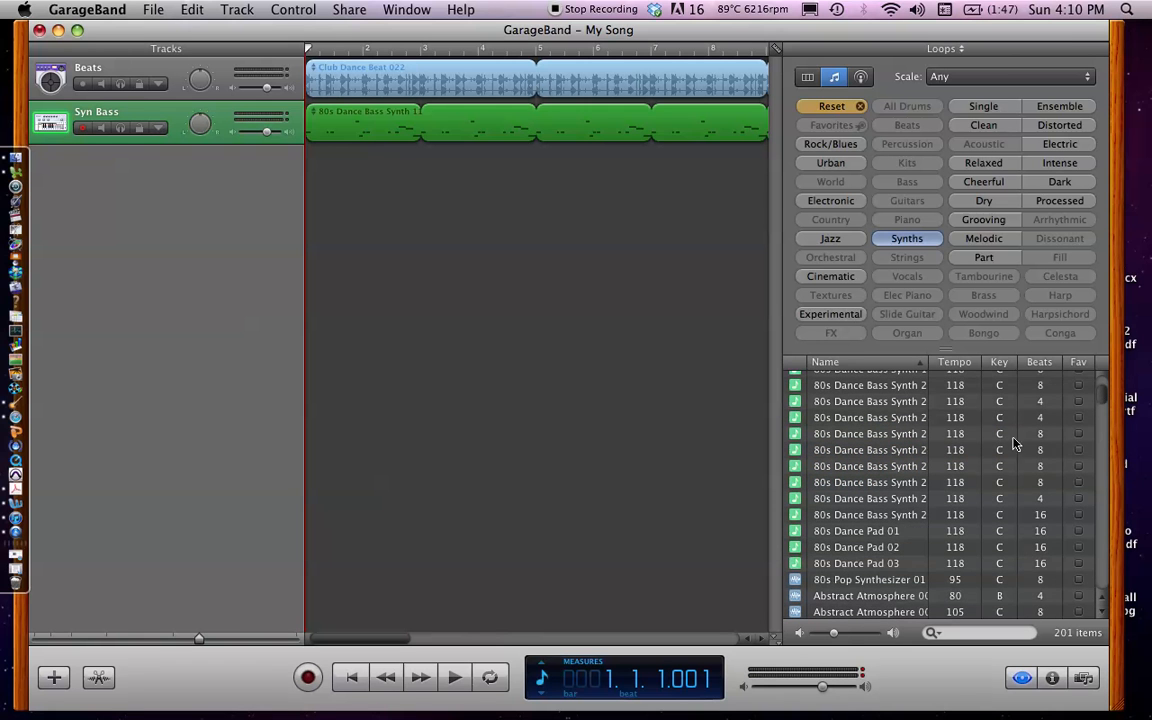
pyautogui.click(861, 534)
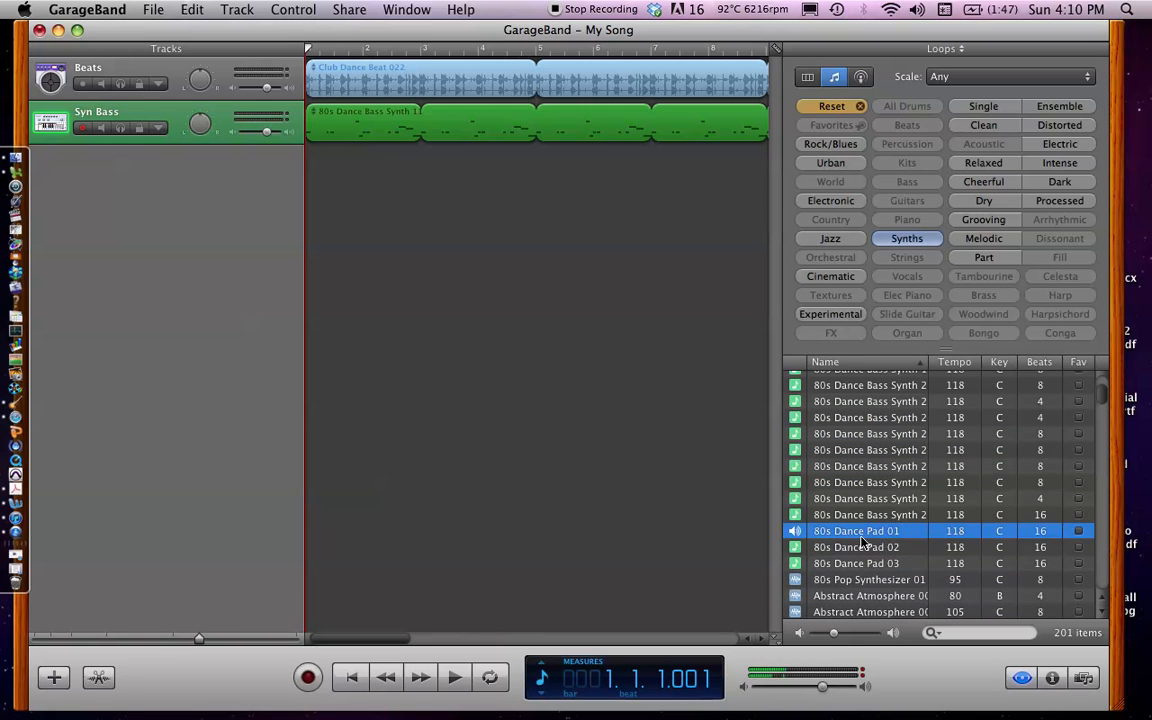
pyautogui.moveTo(862, 538); pyautogui.dragTo(313, 186)
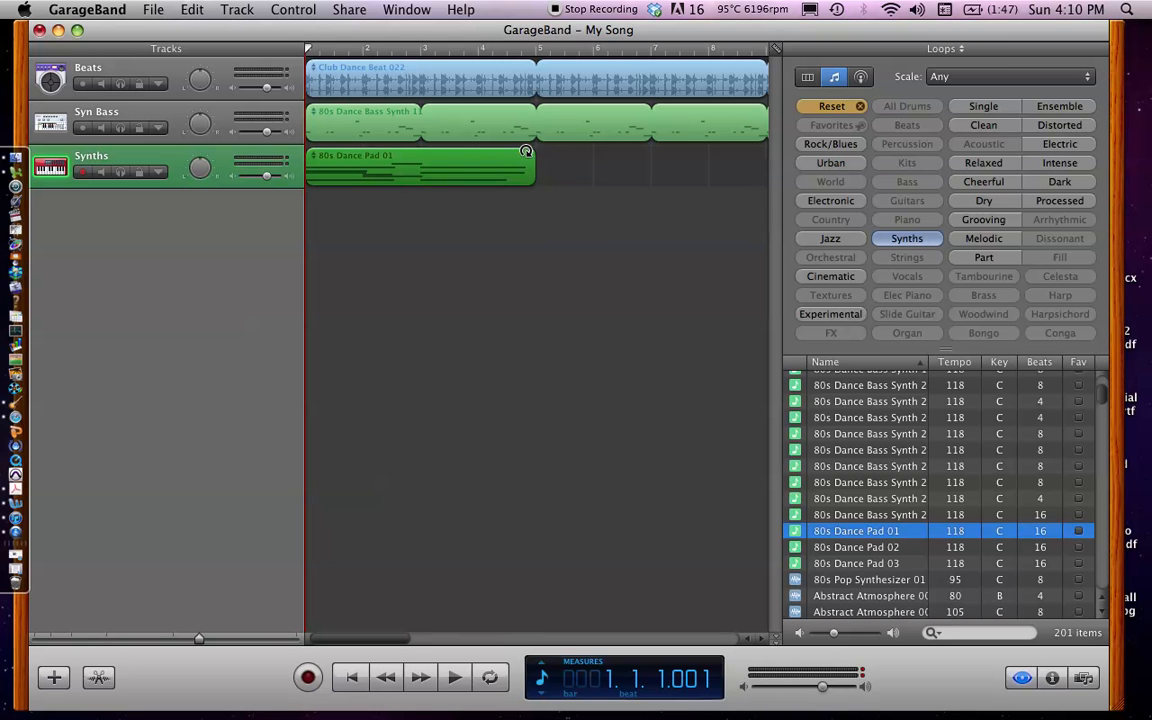
# Loop the 80s Dance Pad 01 region out to about bar 24, and play back the song's first bar
pyautogui.moveTo(531, 154); pyautogui.dragTo(717, 161)
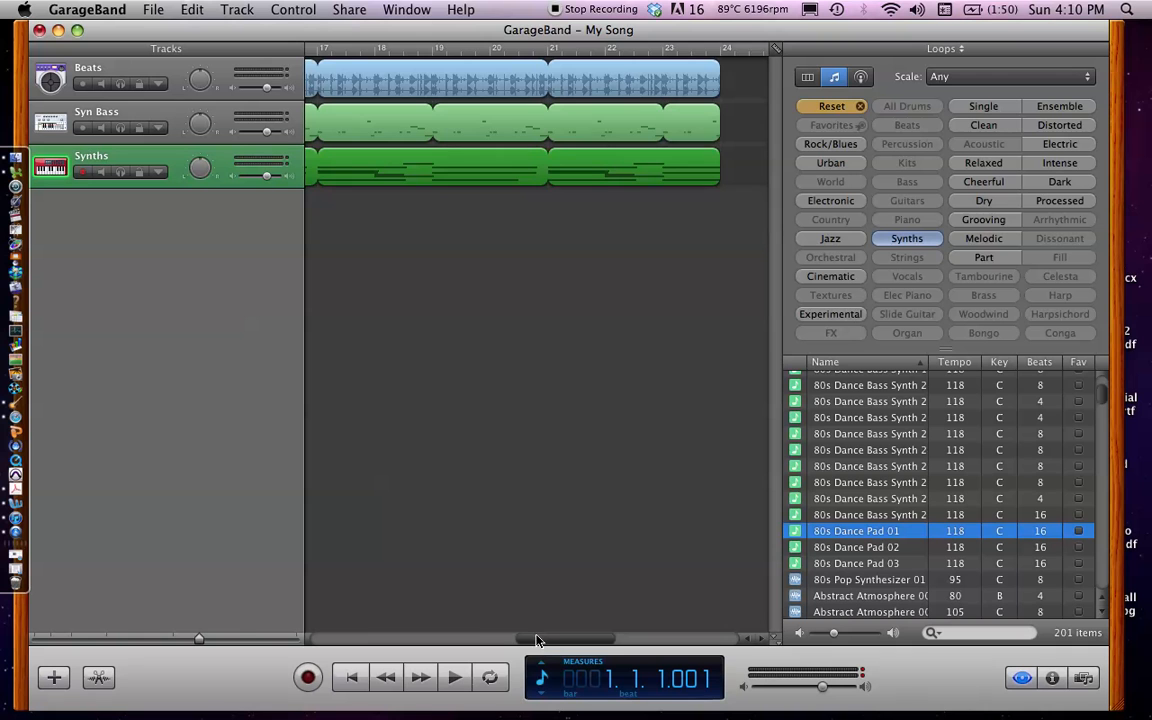
pyautogui.moveTo(475, 629); pyautogui.dragTo(247, 621)
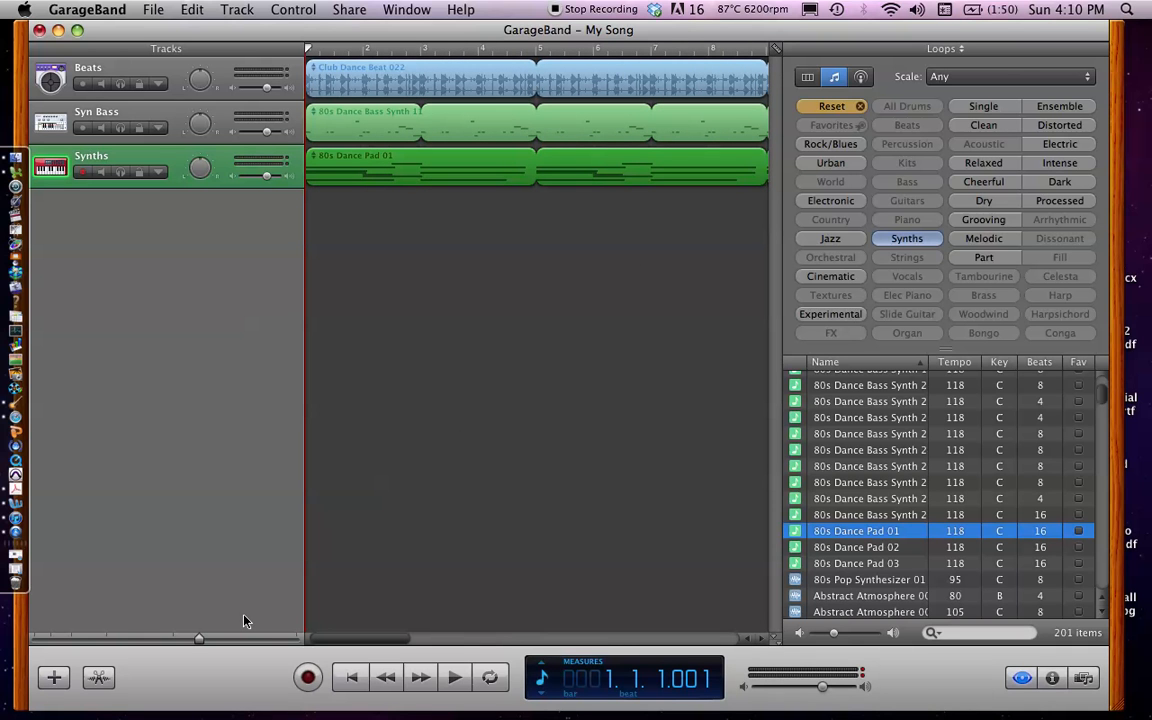
pyautogui.press('space')
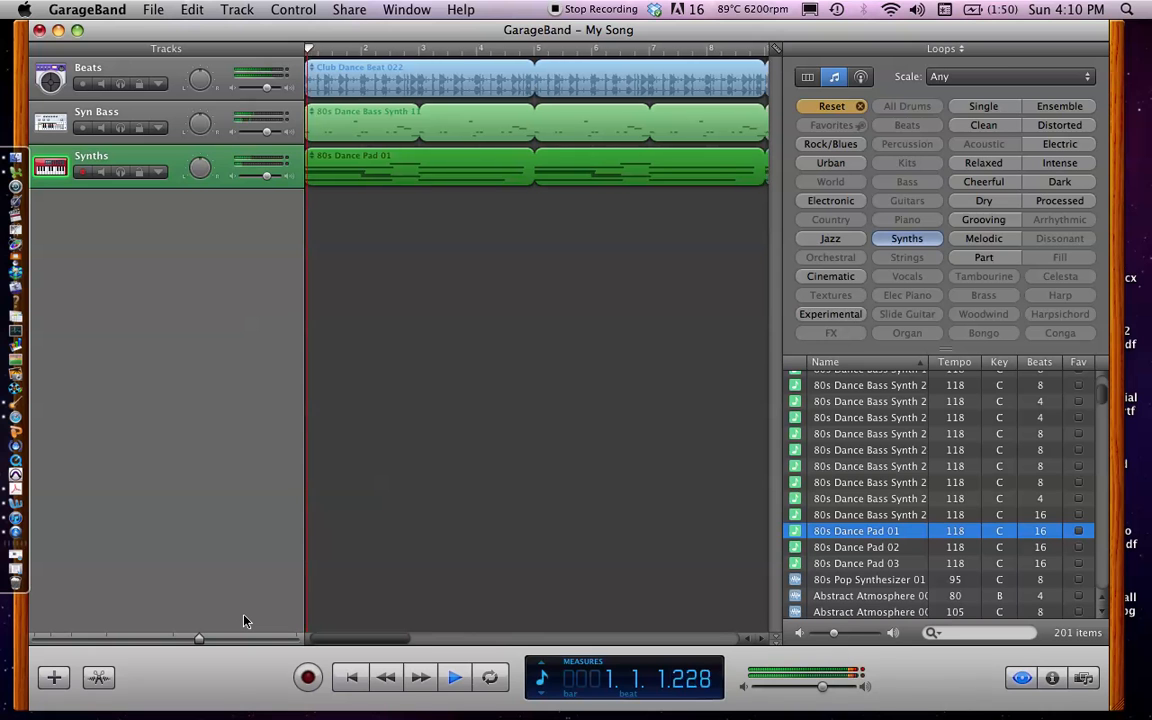
pyautogui.press('space')
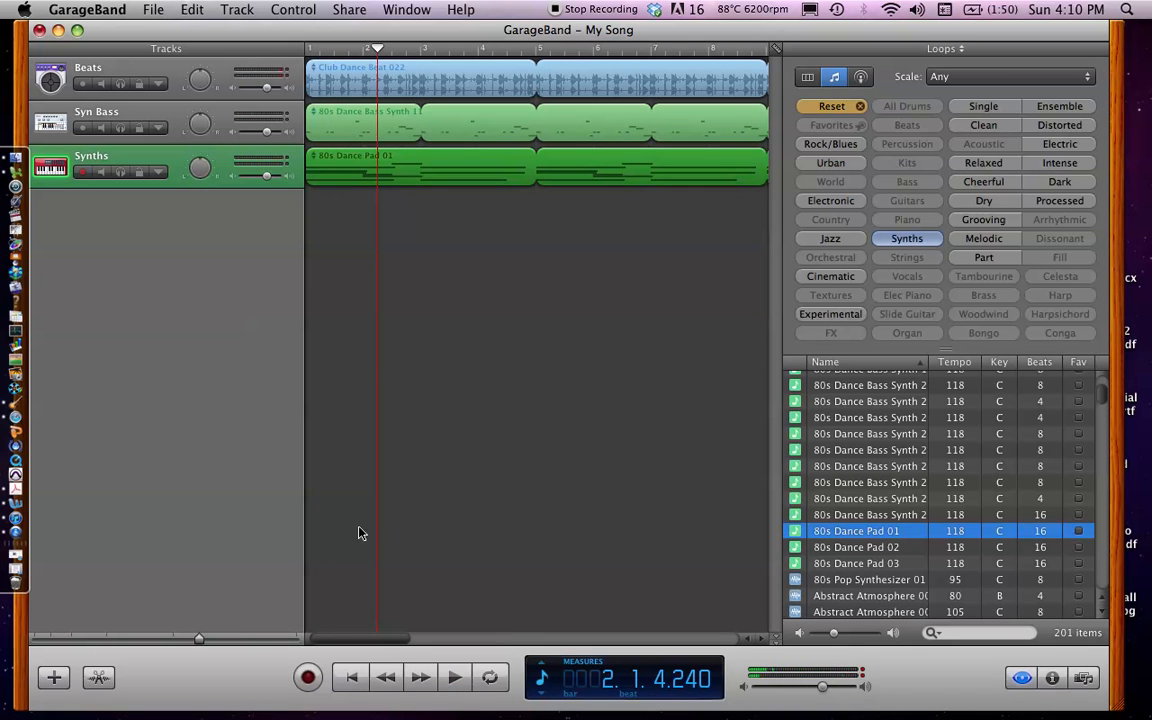
pyautogui.moveTo(347, 48); pyautogui.dragTo(270, 43)
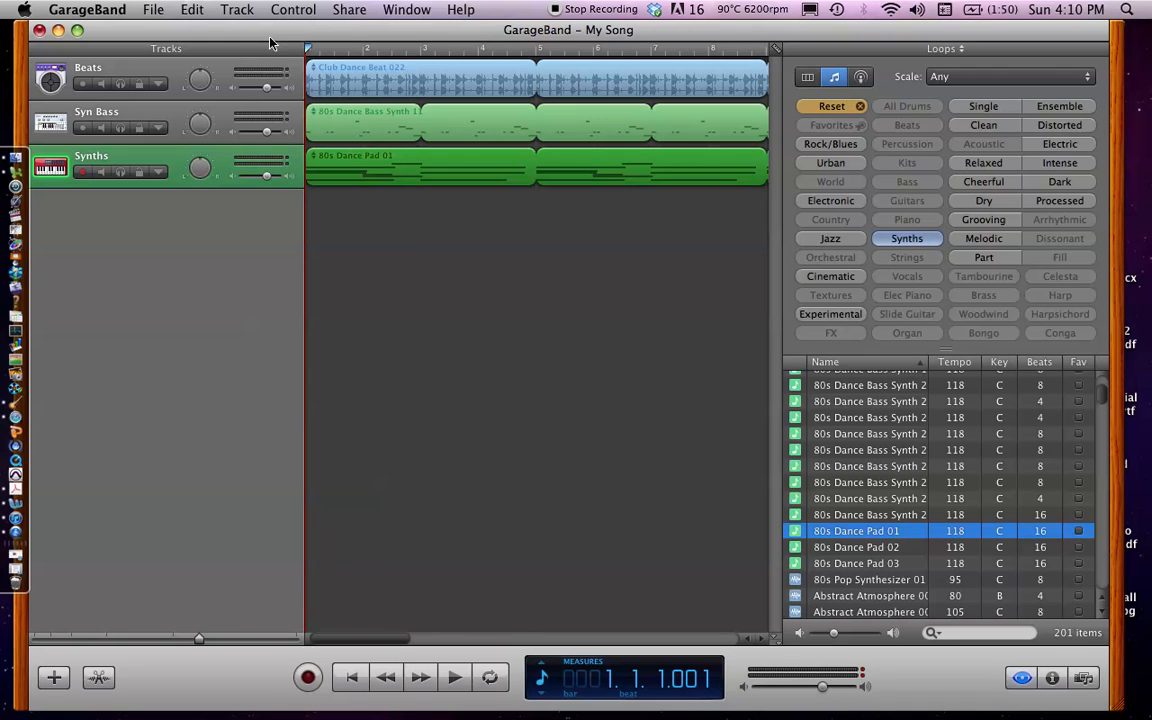
# Switch the loop filter to Guitars, and add 12 String Dream 09 to a new track starting at bar 1
pyautogui.click(838, 111)
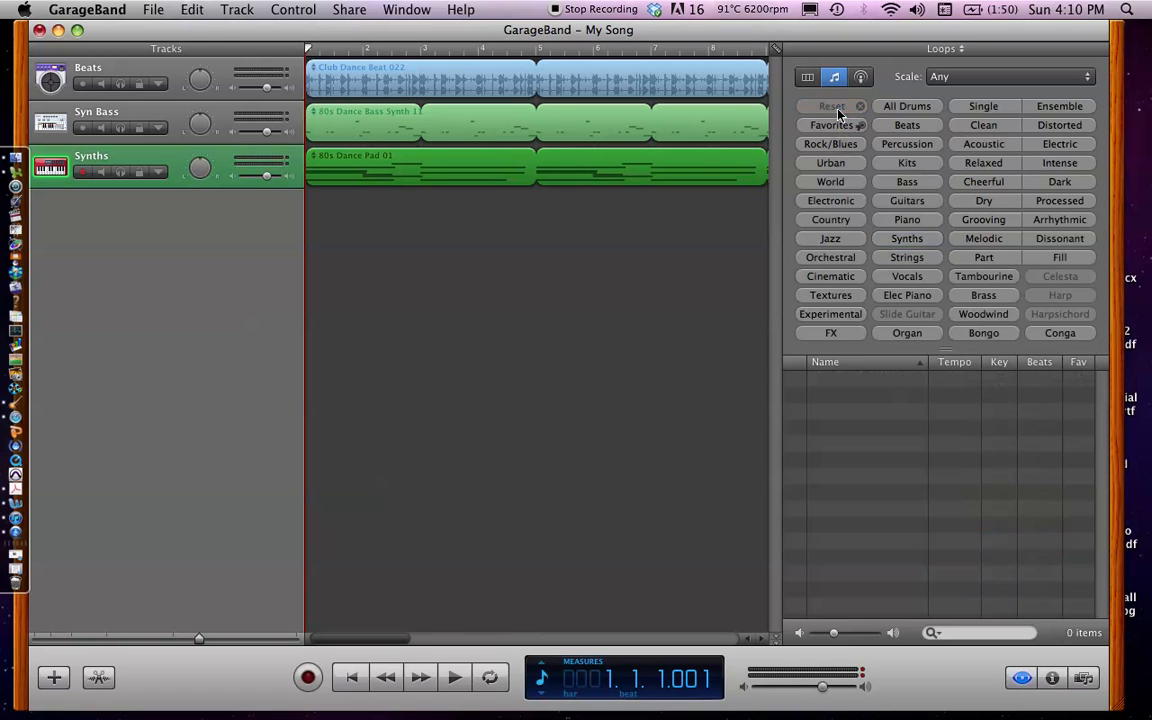
pyautogui.click(910, 202)
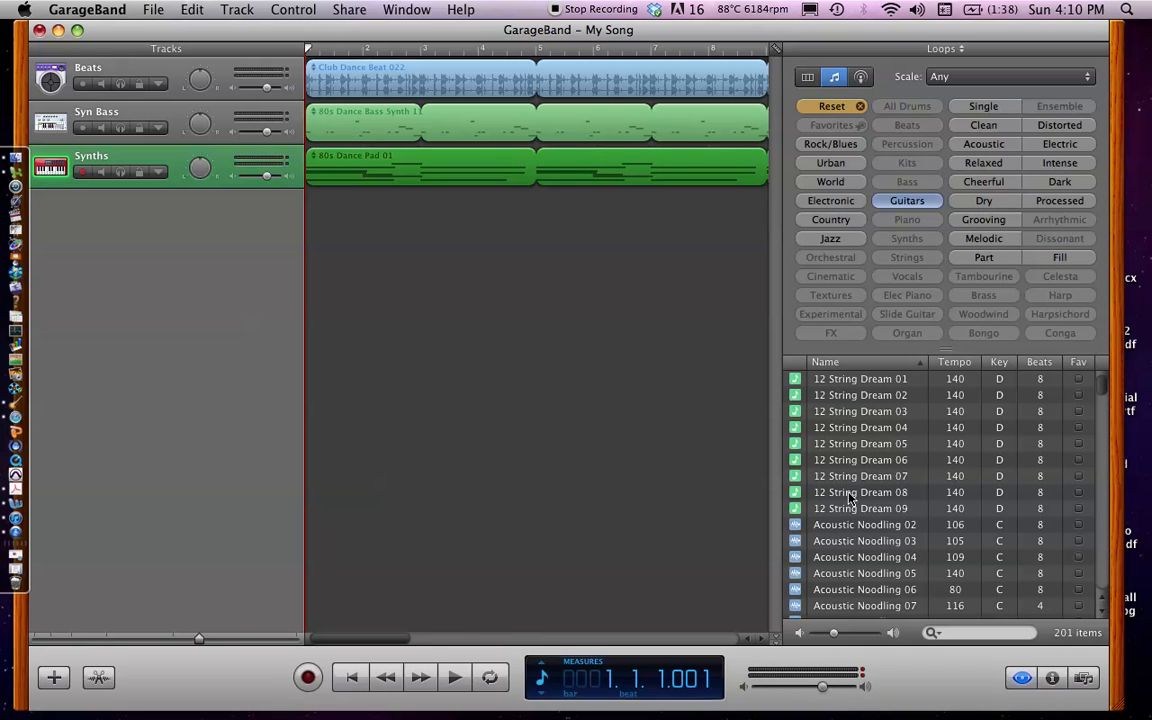
pyautogui.click(850, 521)
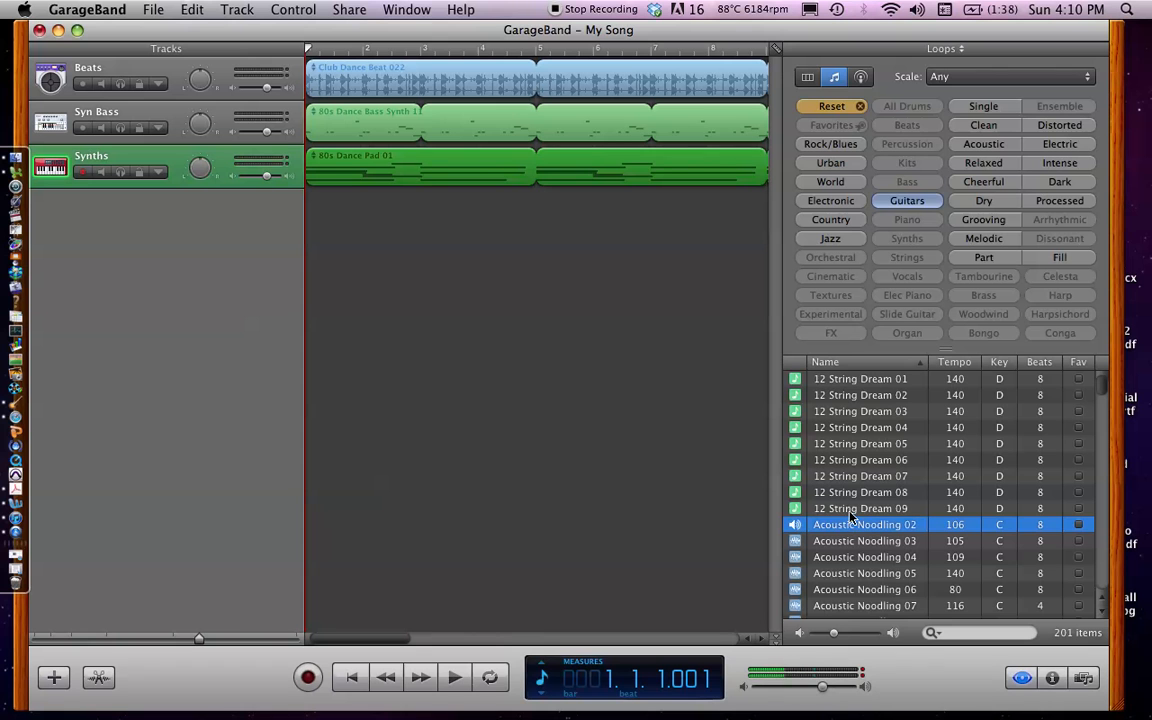
pyautogui.click(851, 511)
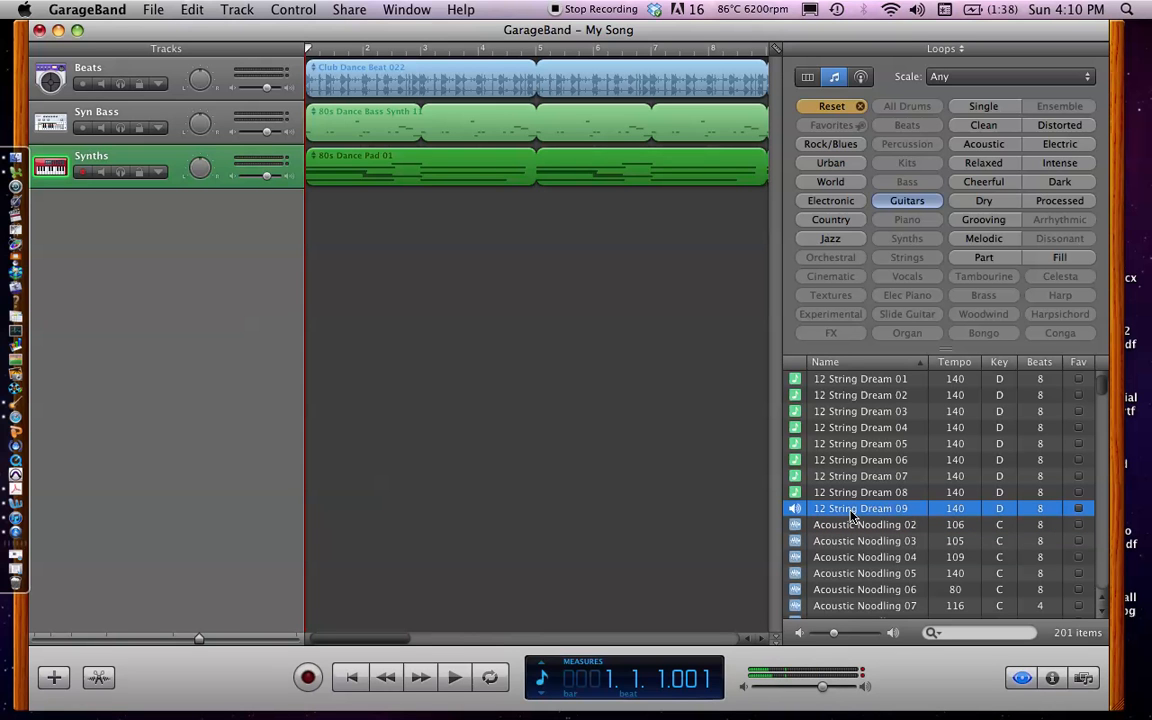
pyautogui.moveTo(852, 515); pyautogui.dragTo(304, 223)
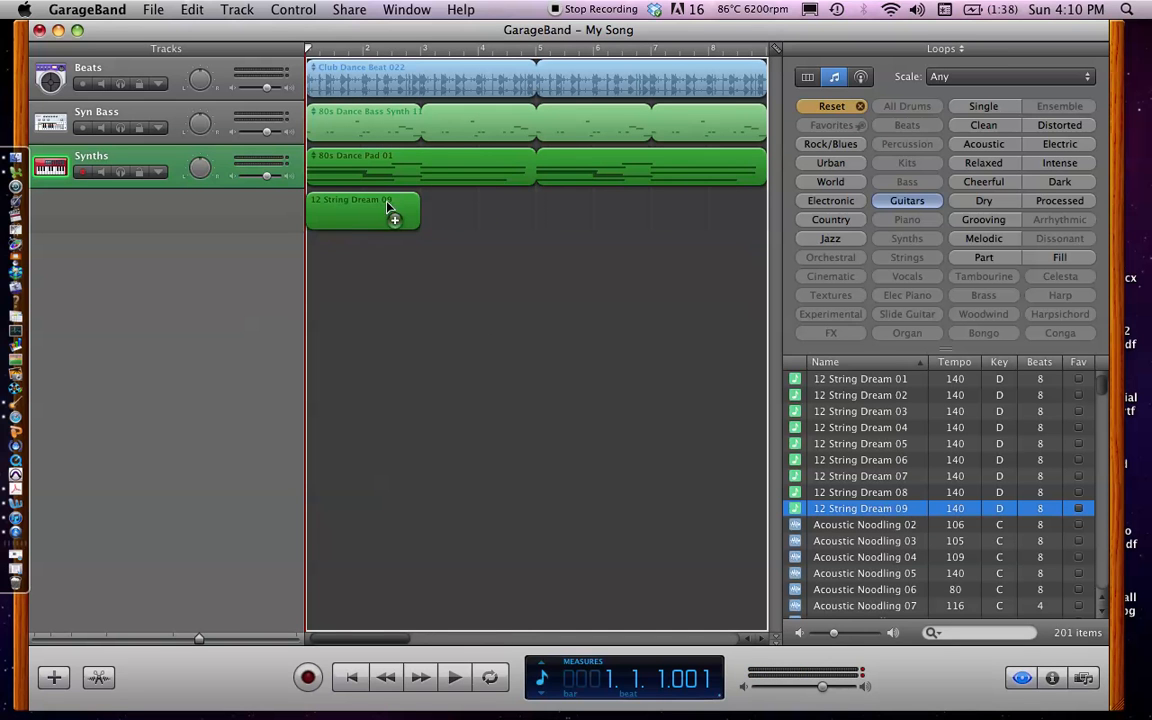
# Loop the 12 String Dream 09 region on the Acoustic Guitar track out to bar 9, and select the looped region
pyautogui.moveTo(417, 197); pyautogui.dragTo(693, 188)
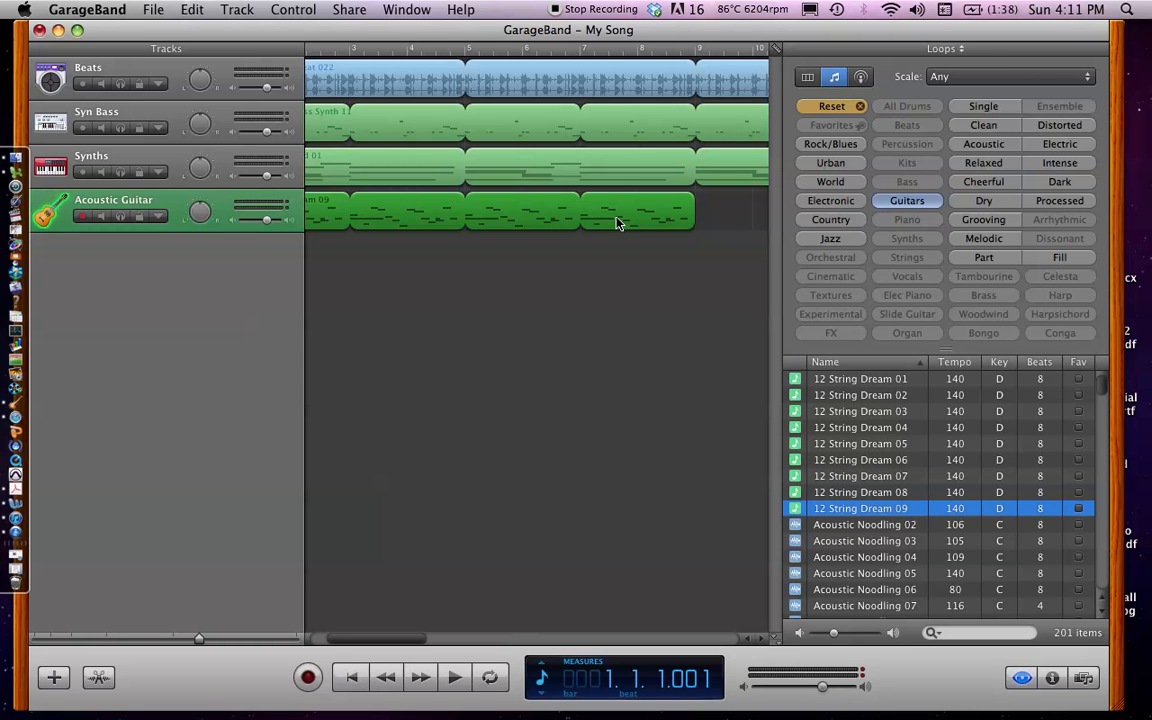
pyautogui.click(494, 257)
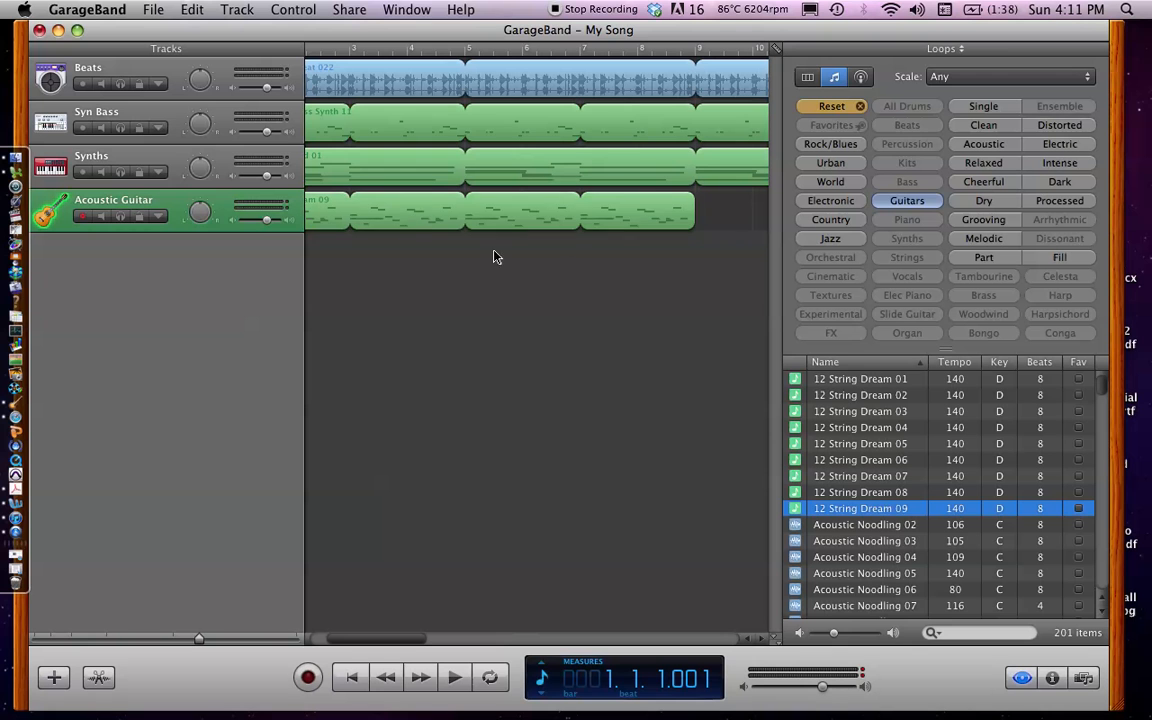
pyautogui.click(431, 213)
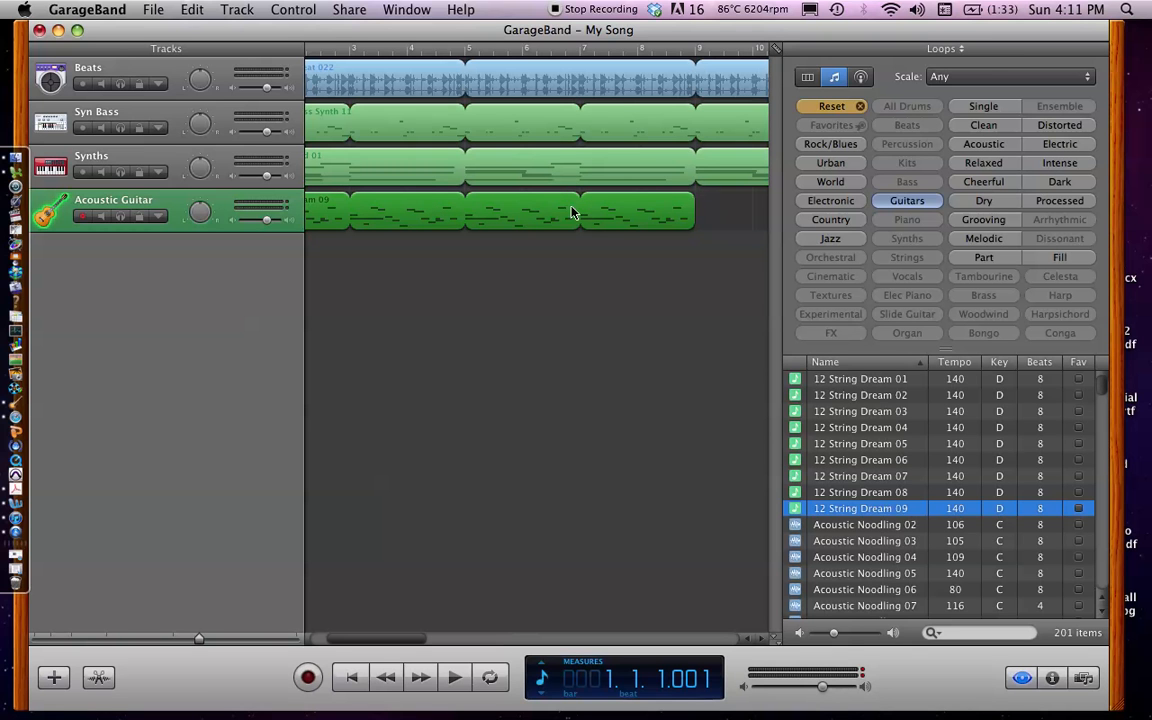
# Try to split the looped 12 String Dream 09 region with the playhead at bar 1
pyautogui.click(238, 10)
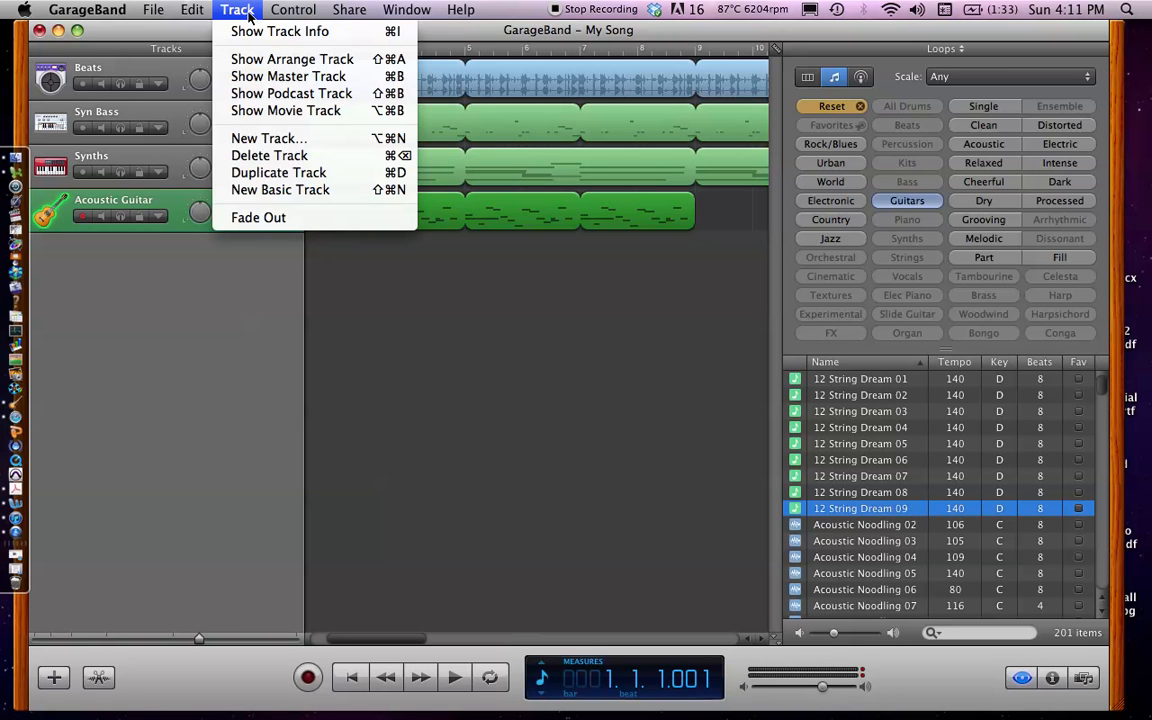
pyautogui.moveTo(281, 10)
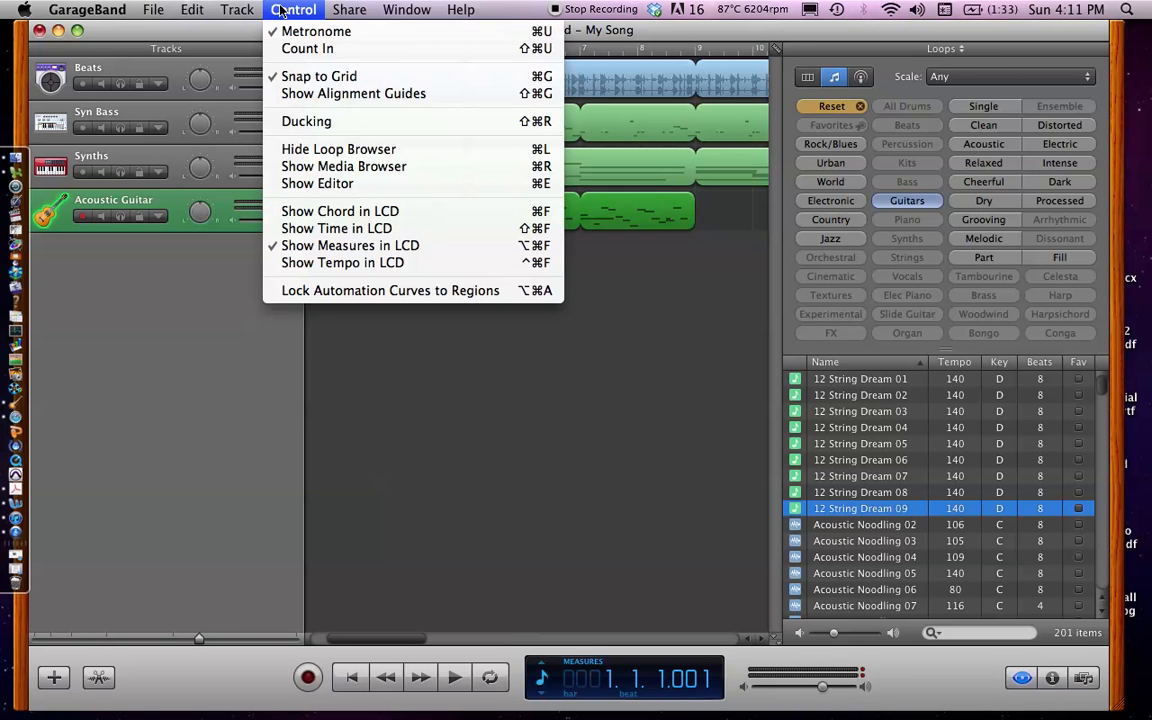
pyautogui.moveTo(183, 13)
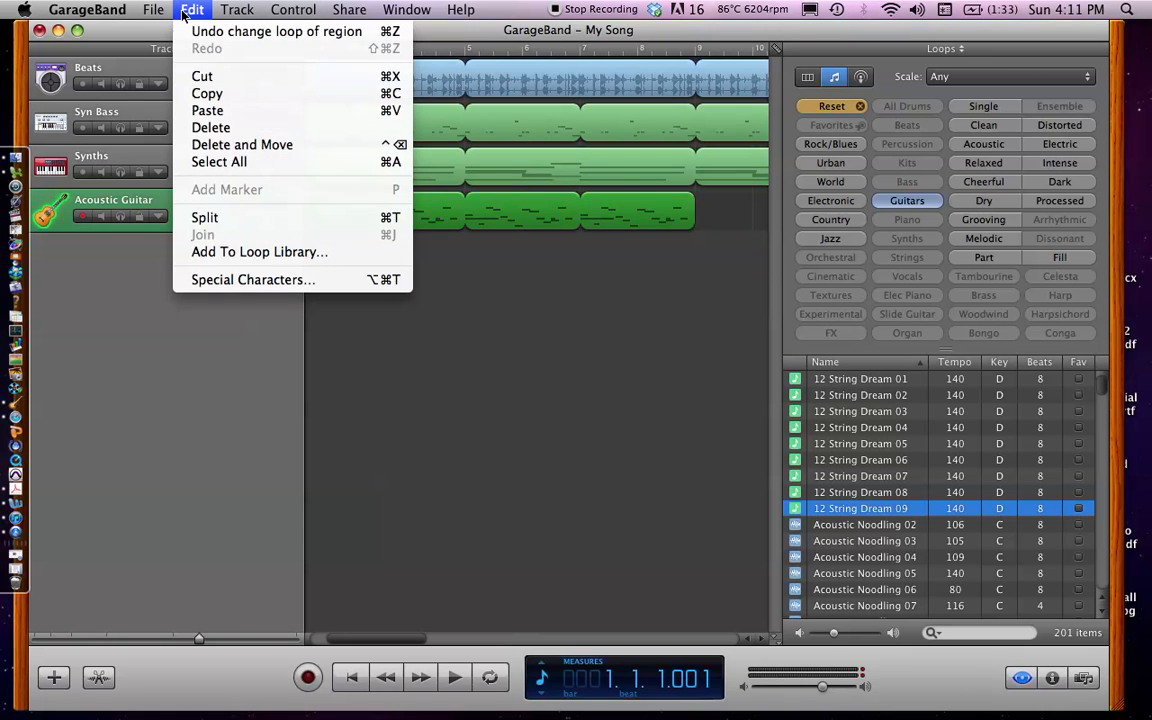
pyautogui.click(210, 218)
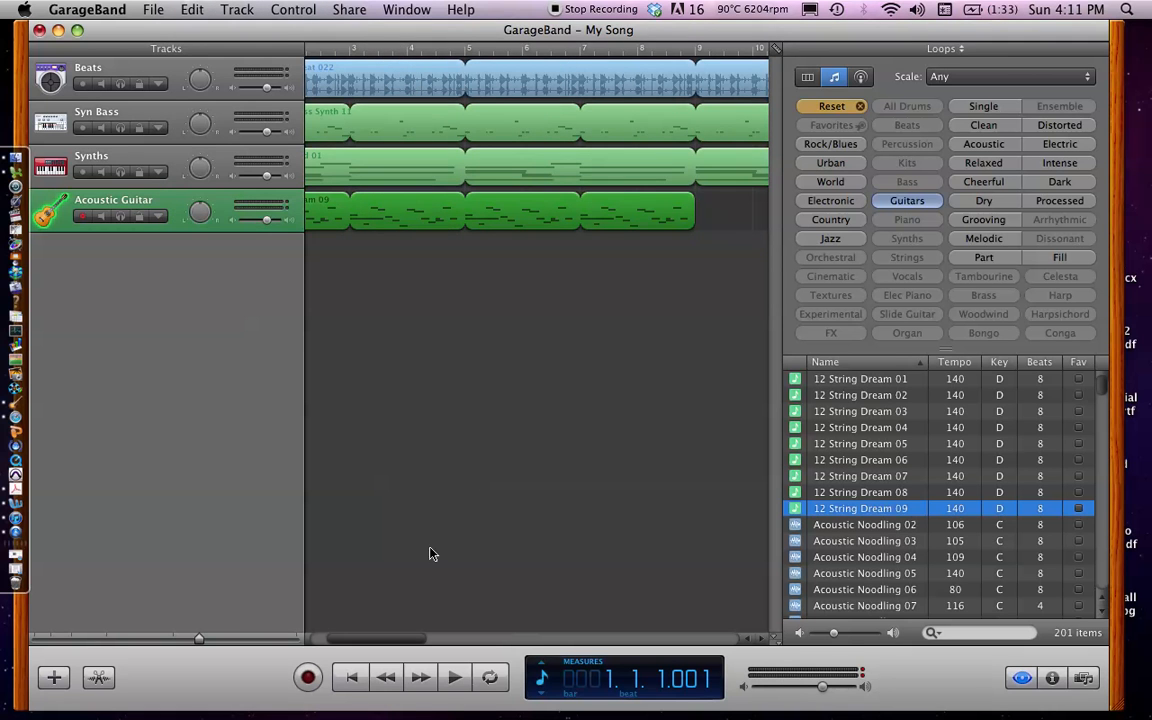
pyautogui.moveTo(346, 640); pyautogui.dragTo(331, 641)
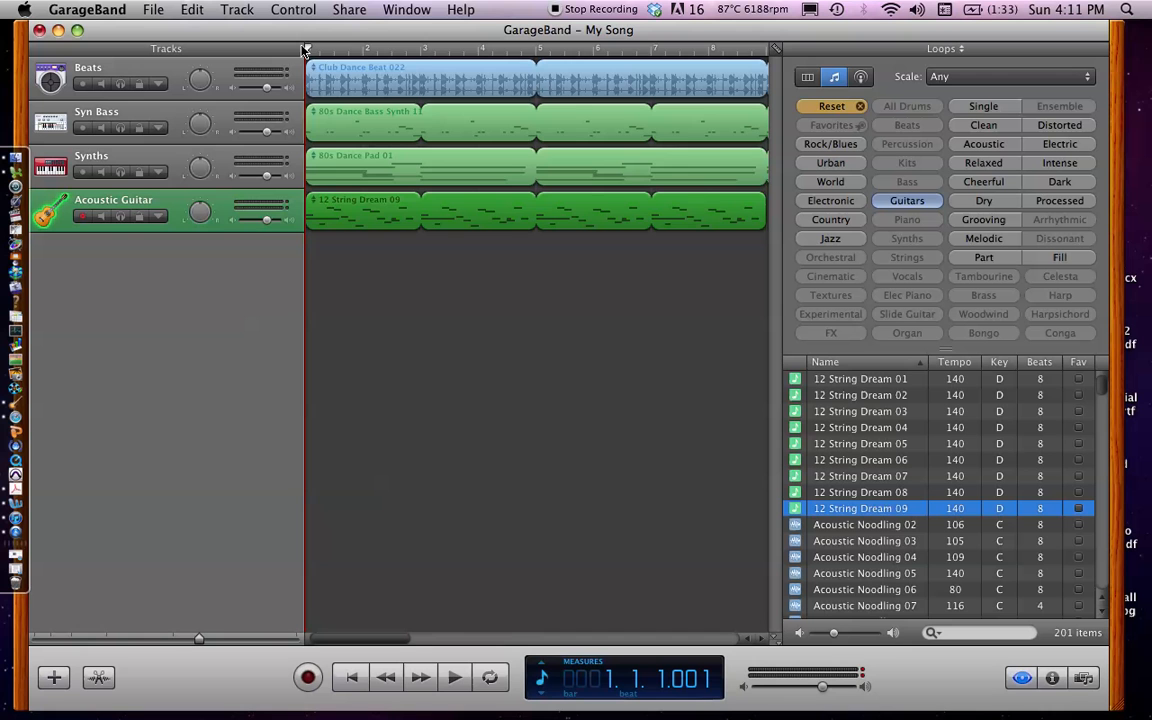
# Split the selected 12 String Dream 09 region at the start of bar 3
pyautogui.moveTo(307, 50); pyautogui.dragTo(428, 54)
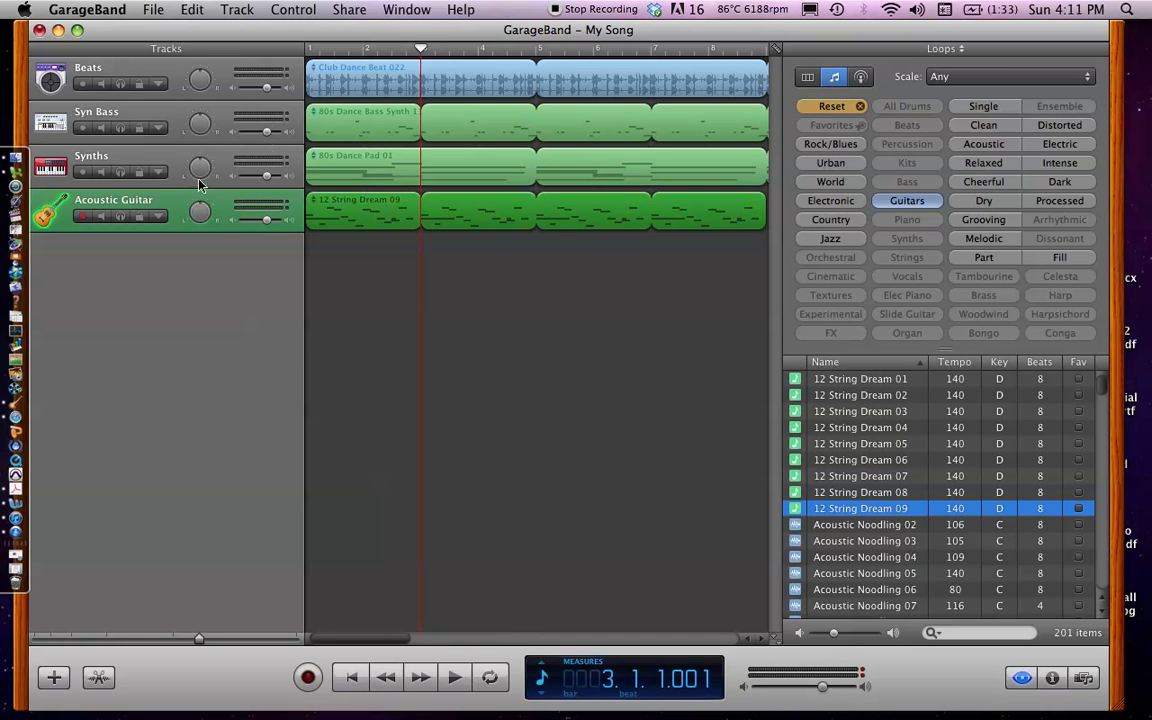
pyautogui.click(190, 10)
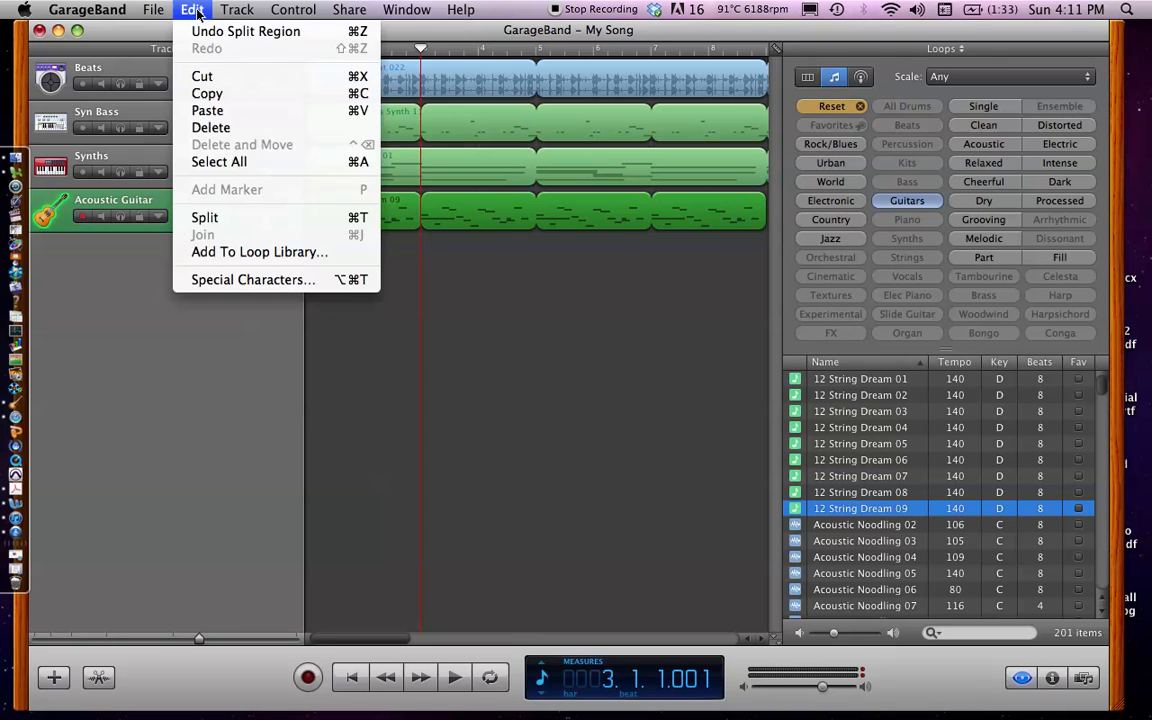
pyautogui.click(200, 217)
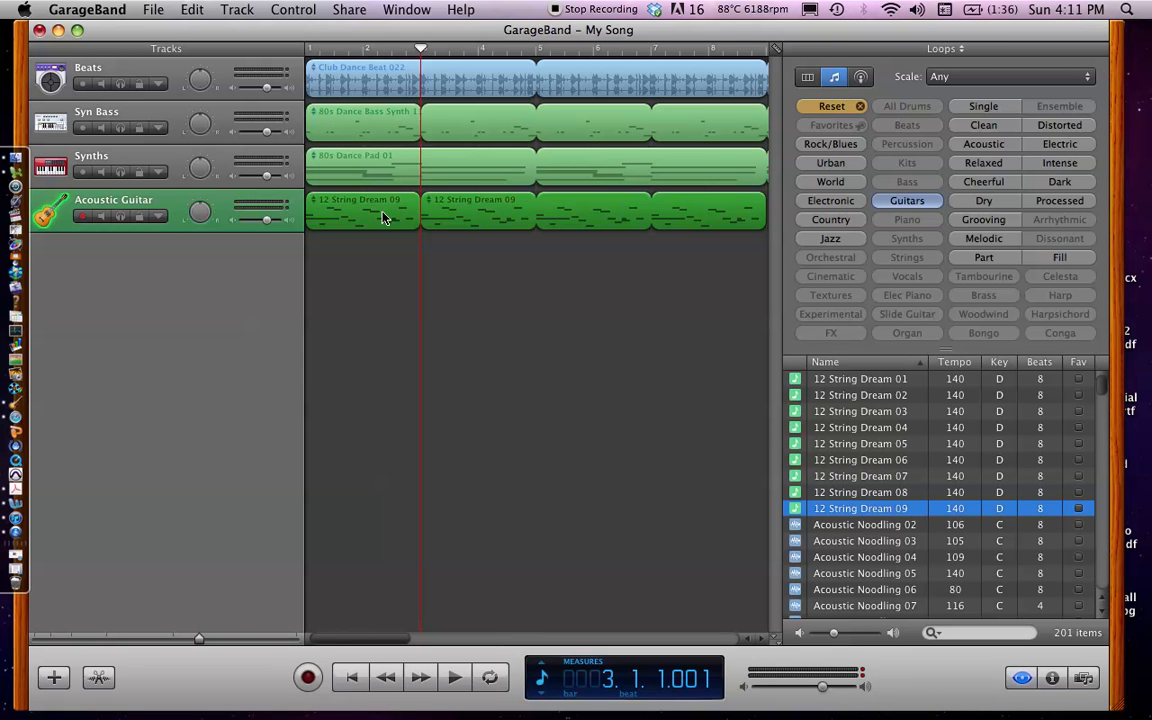
# Delete only the first 12 String Dream 09 piece, covering bars 1 and 2 of the Acoustic Guitar track
pyautogui.click(393, 275)
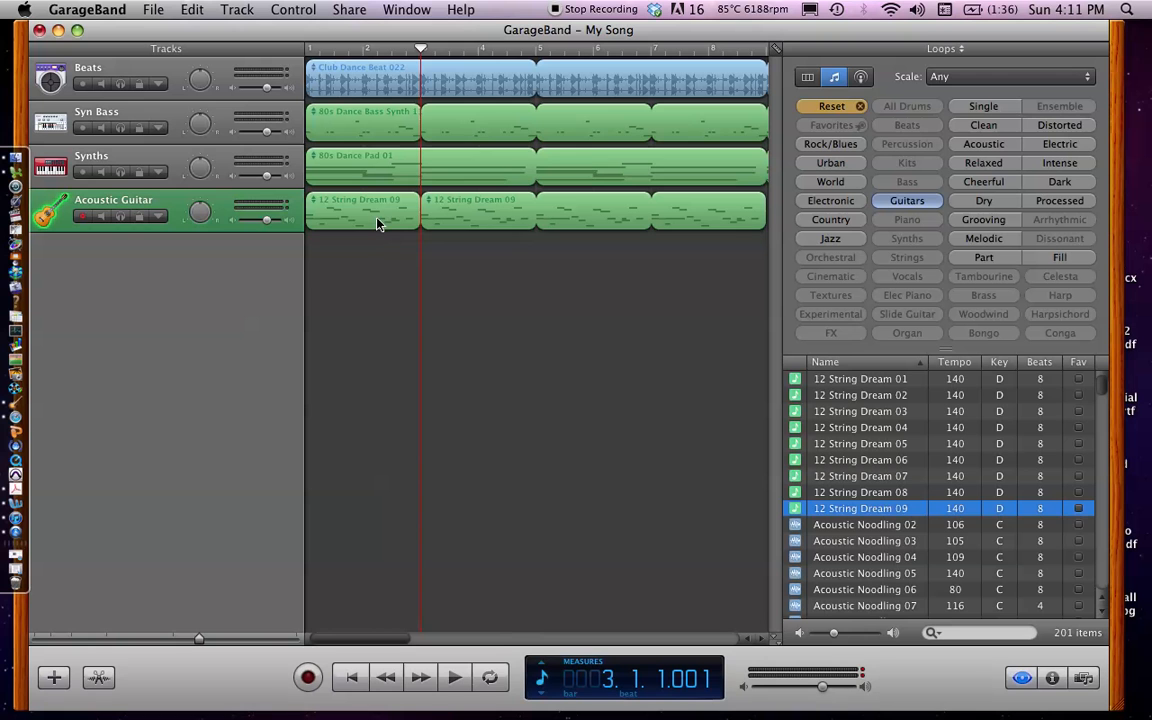
pyautogui.click(378, 224)
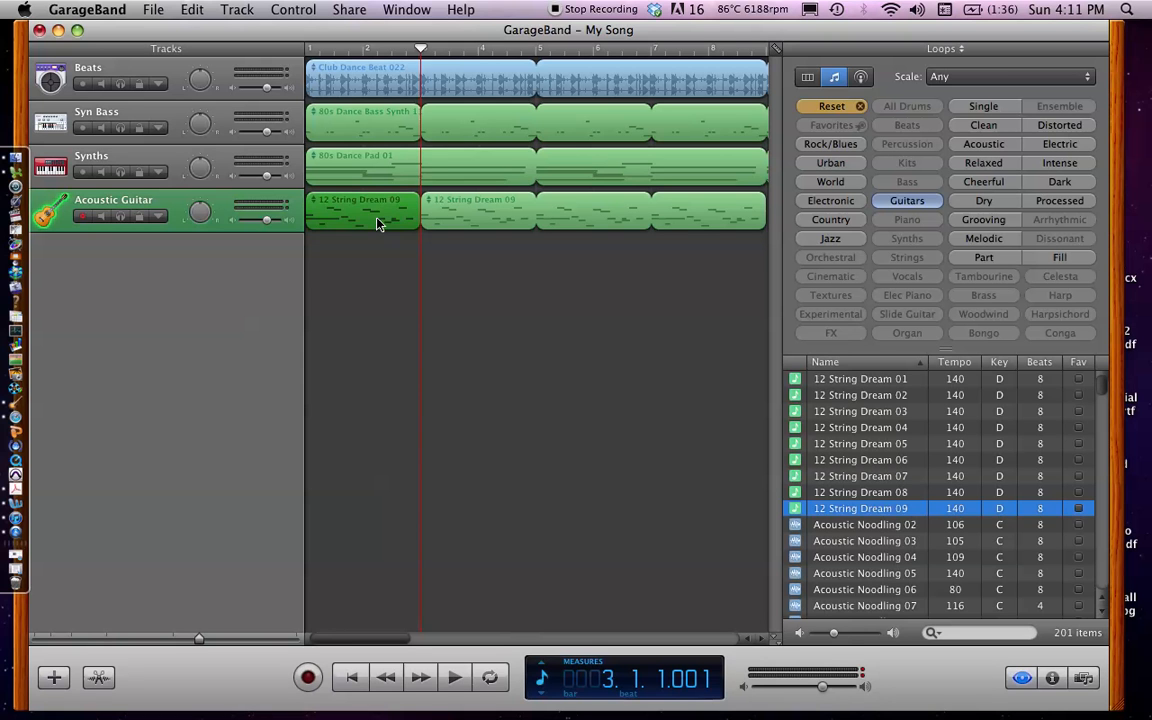
pyautogui.press('Delete')
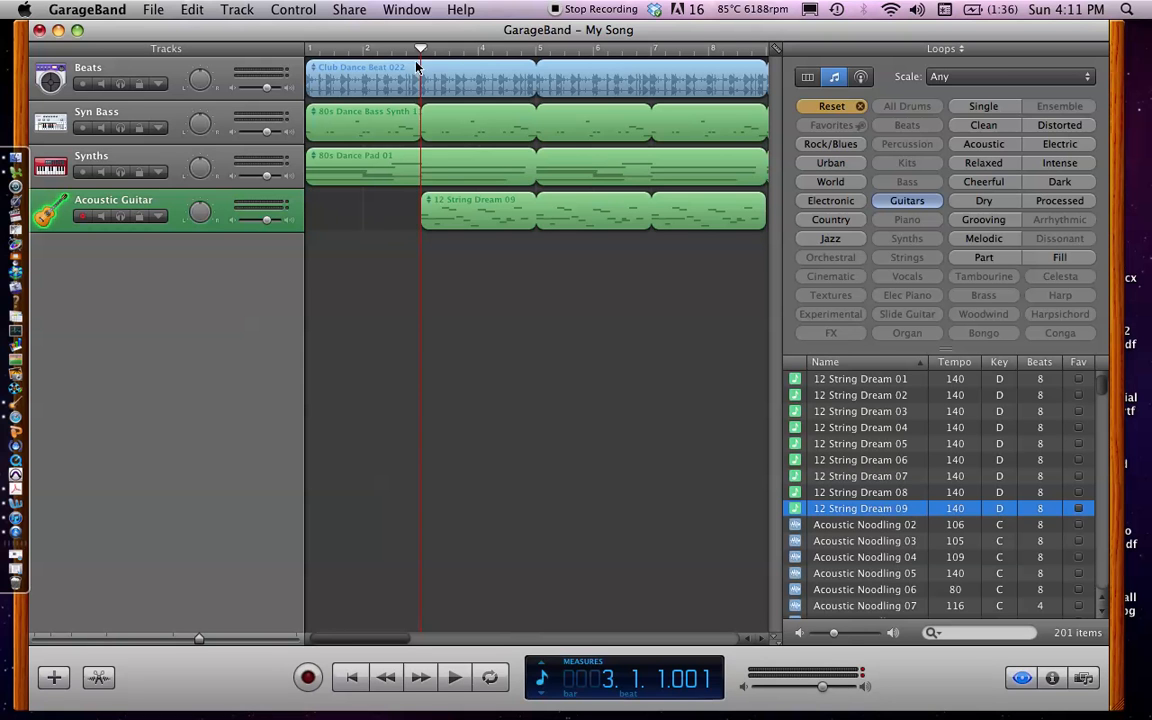
# Play the song from bar 1 into bar 4 to hear the guitar's entrance, and return the playhead to bar 1
pyautogui.moveTo(419, 50); pyautogui.dragTo(267, 52)
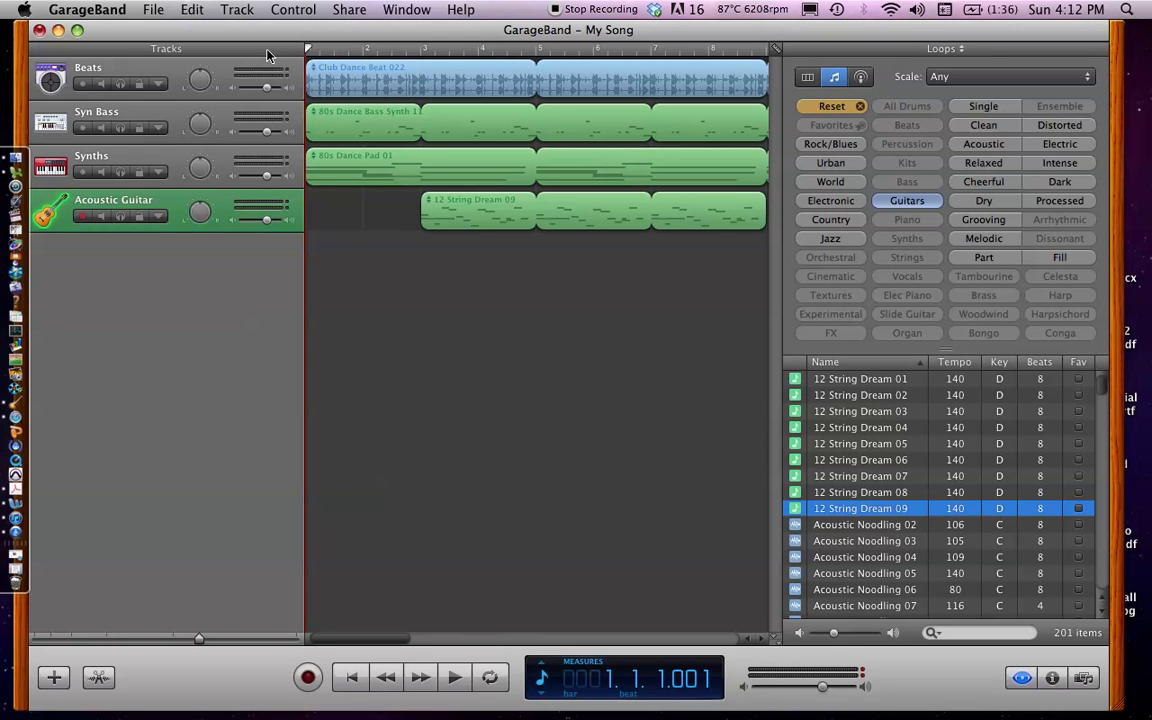
pyautogui.press('space')
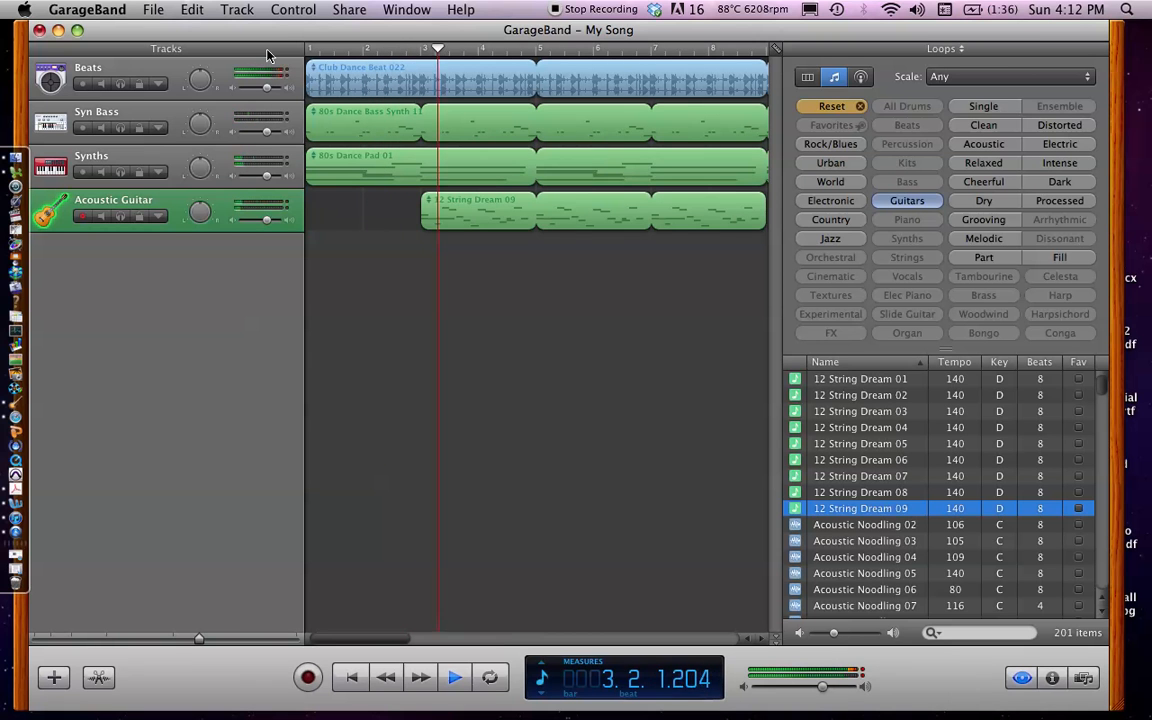
pyautogui.press('space')
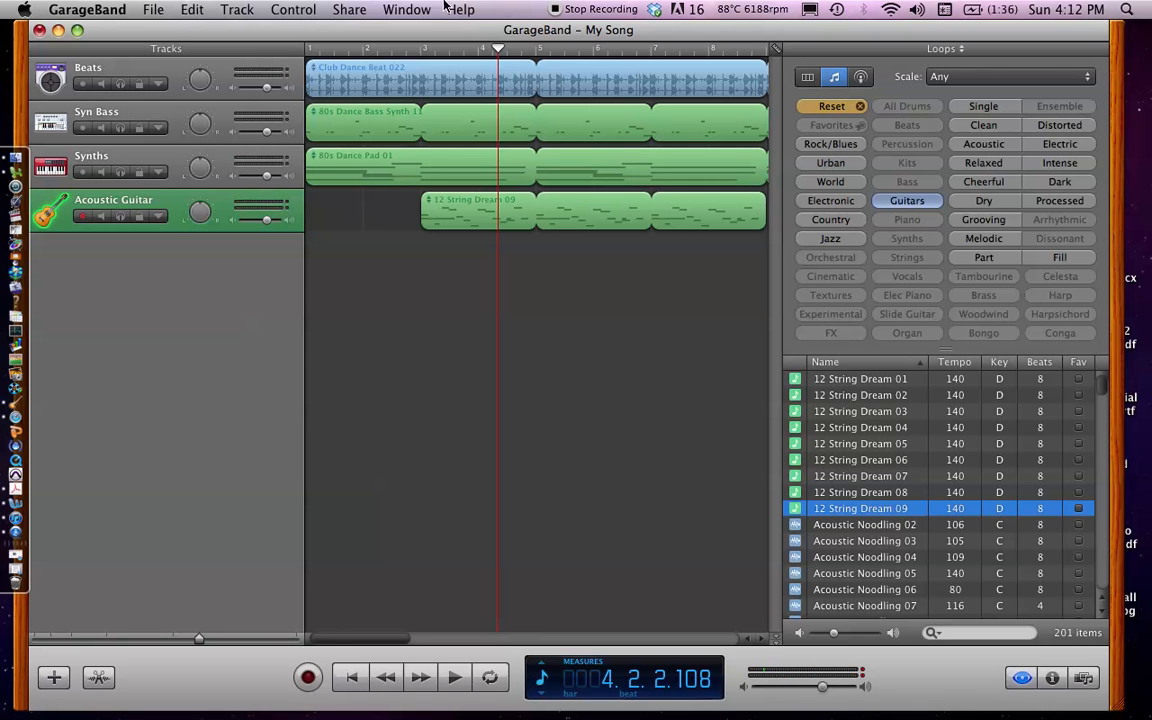
pyautogui.moveTo(498, 50); pyautogui.dragTo(277, 47)
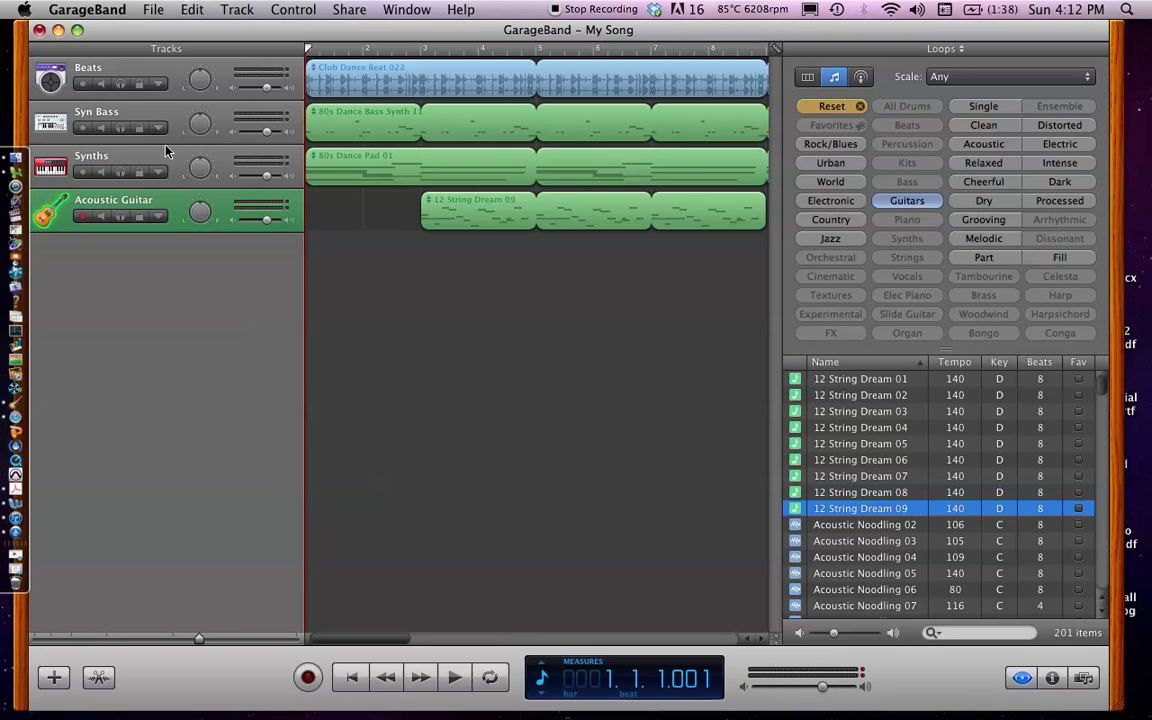
# Show the Acoustic Guitar track's automation and add a Track Volume control point late in bar 1 at the current level
pyautogui.click(158, 218)
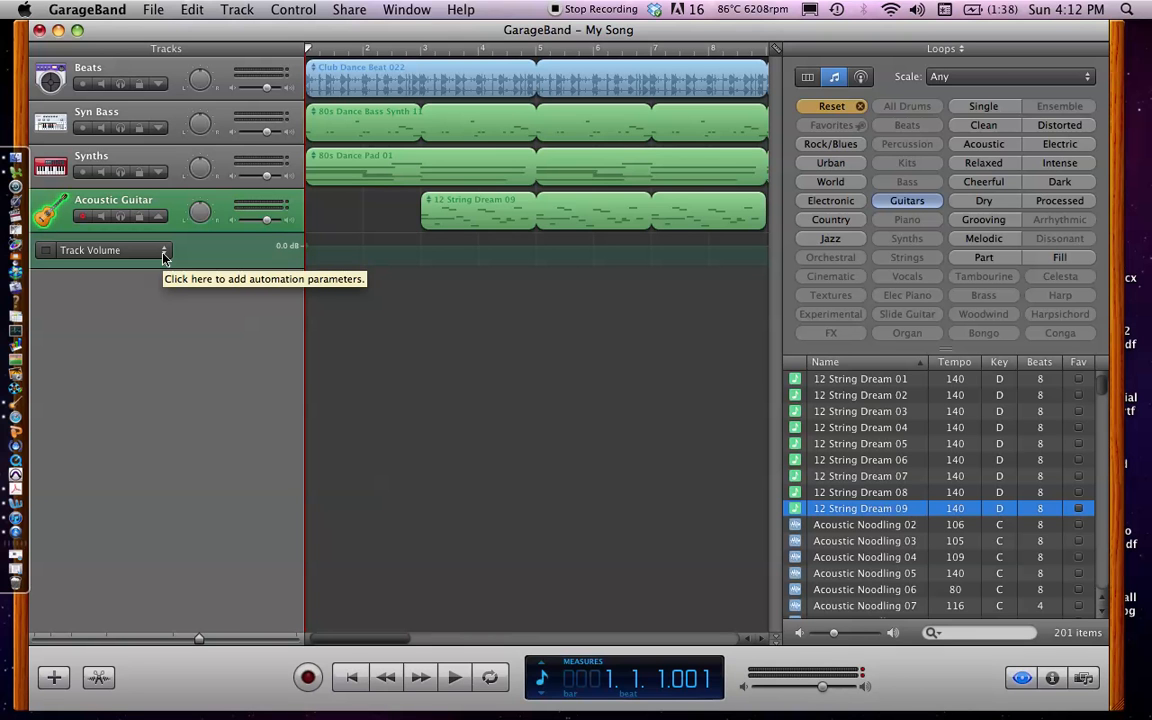
pyautogui.click(351, 253)
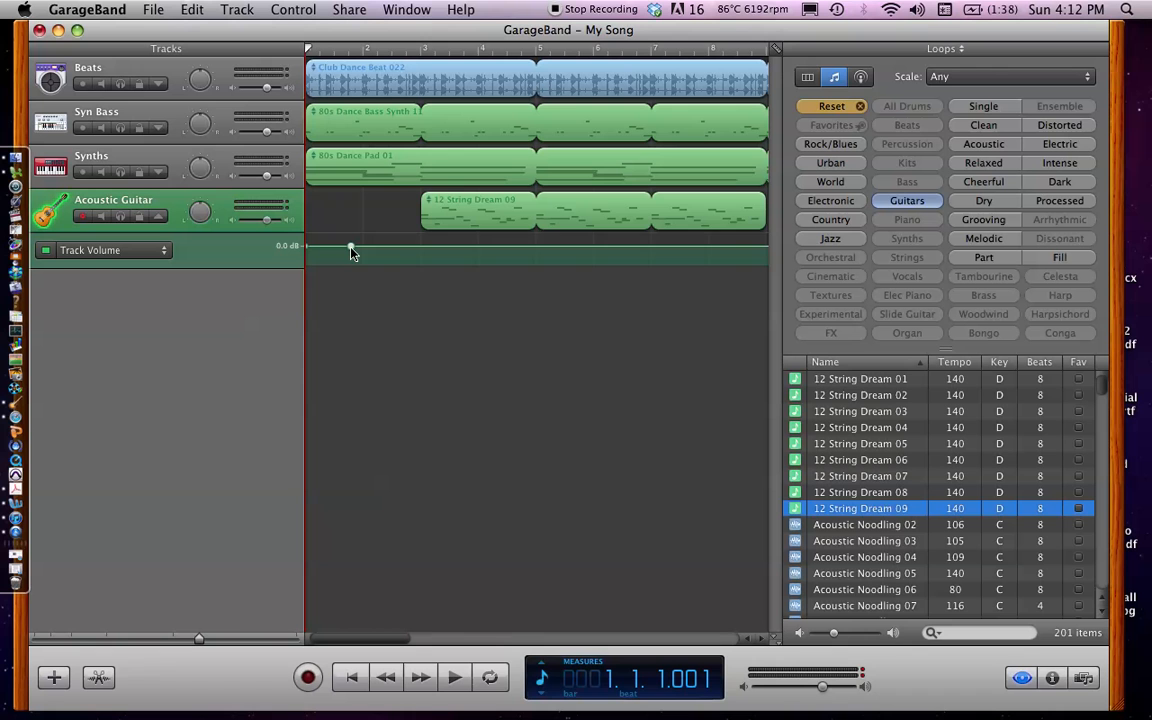
pyautogui.moveTo(351, 253); pyautogui.dragTo(351, 253)
# Switch the Acoustic Guitar automation to Track Pan and add a control point near the start of bar 1
pyautogui.click(164, 251)
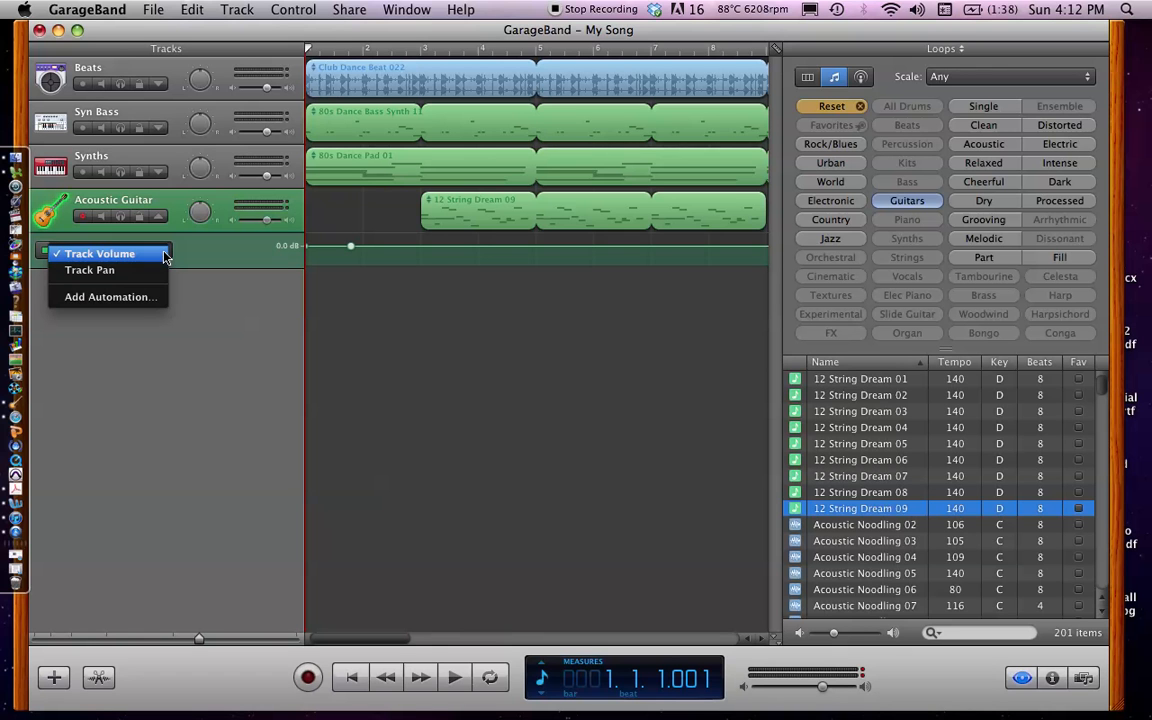
pyautogui.click(100, 270)
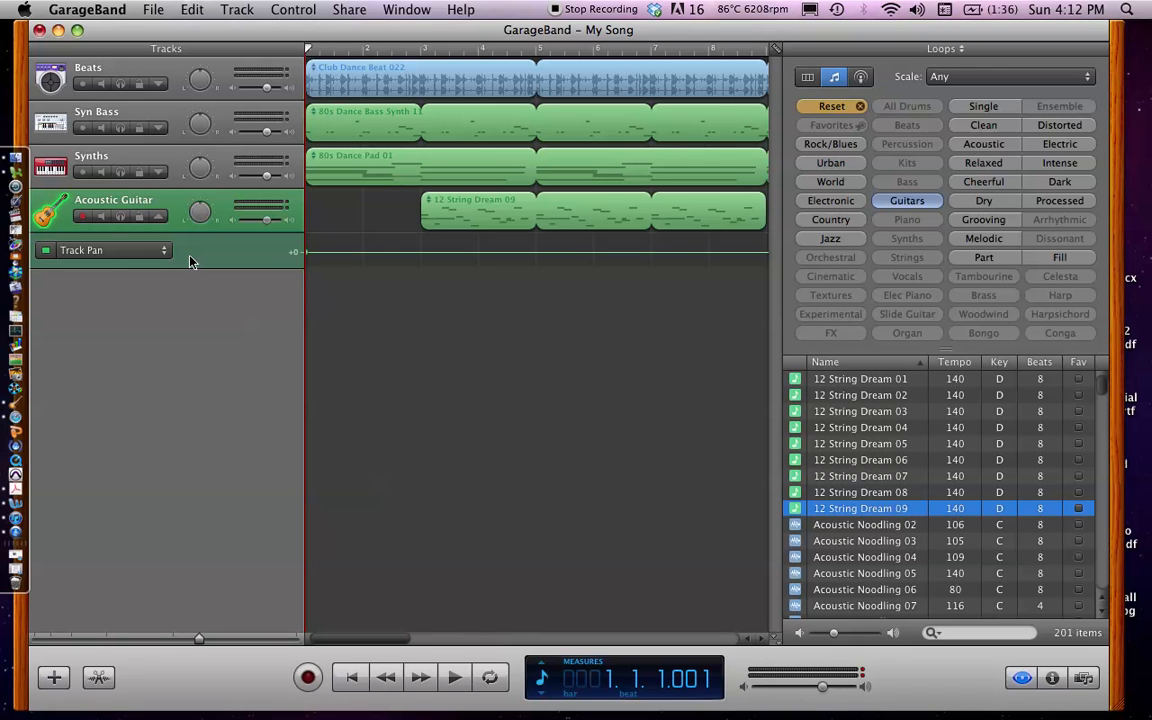
pyautogui.click(164, 250)
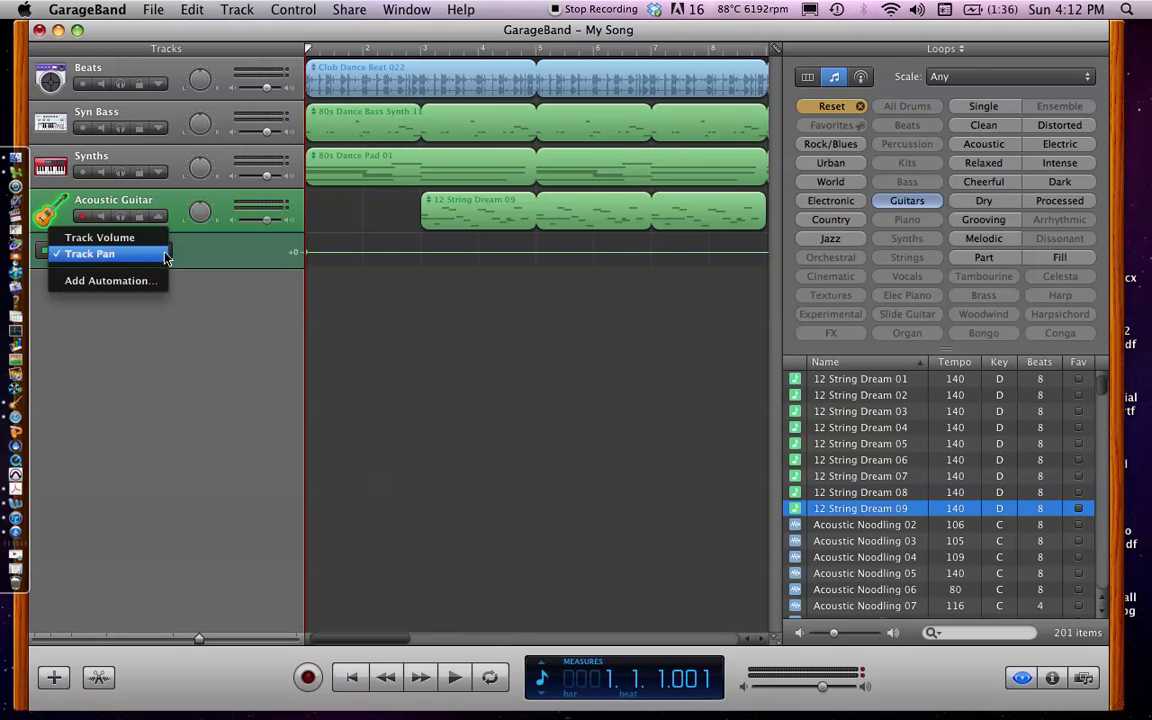
pyautogui.click(166, 257)
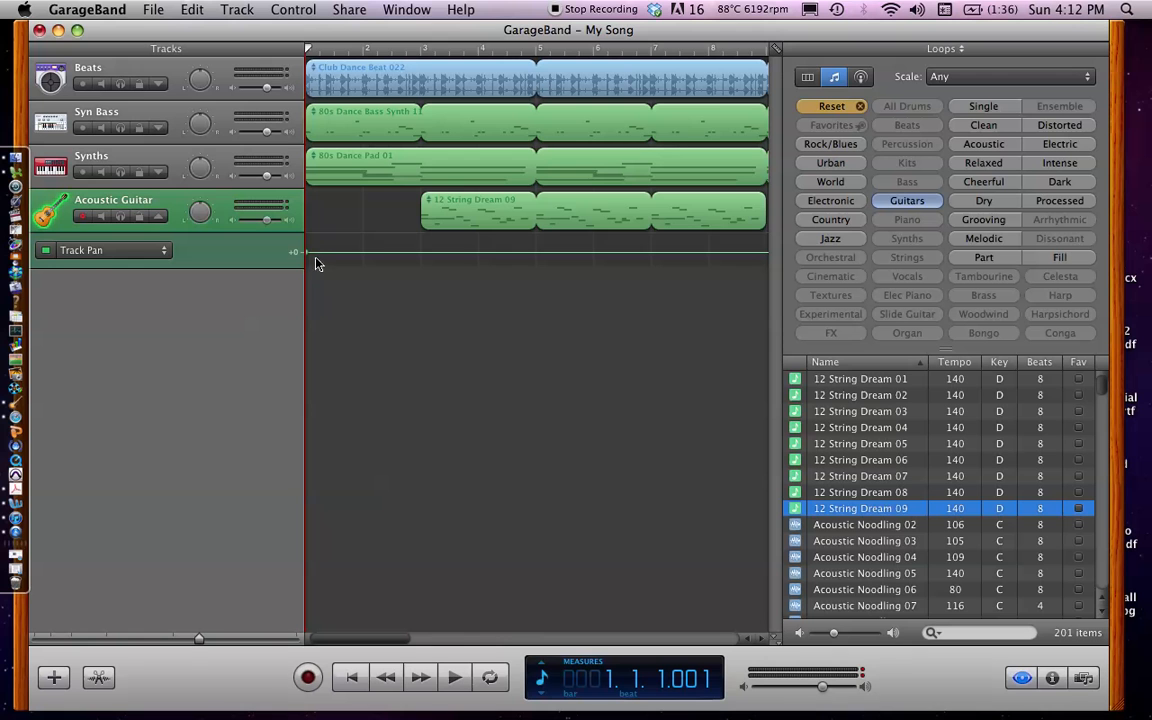
pyautogui.moveTo(316, 251)
pyautogui.mouseDown()
pyautogui.moveTo(316, 241)
pyautogui.moveTo(316, 264)
pyautogui.moveTo(316, 254)
pyautogui.mouseUp()
# Add Echo from the Echo & Reverb group as an automation parameter for the Acoustic Guitar track
pyautogui.click(165, 250)
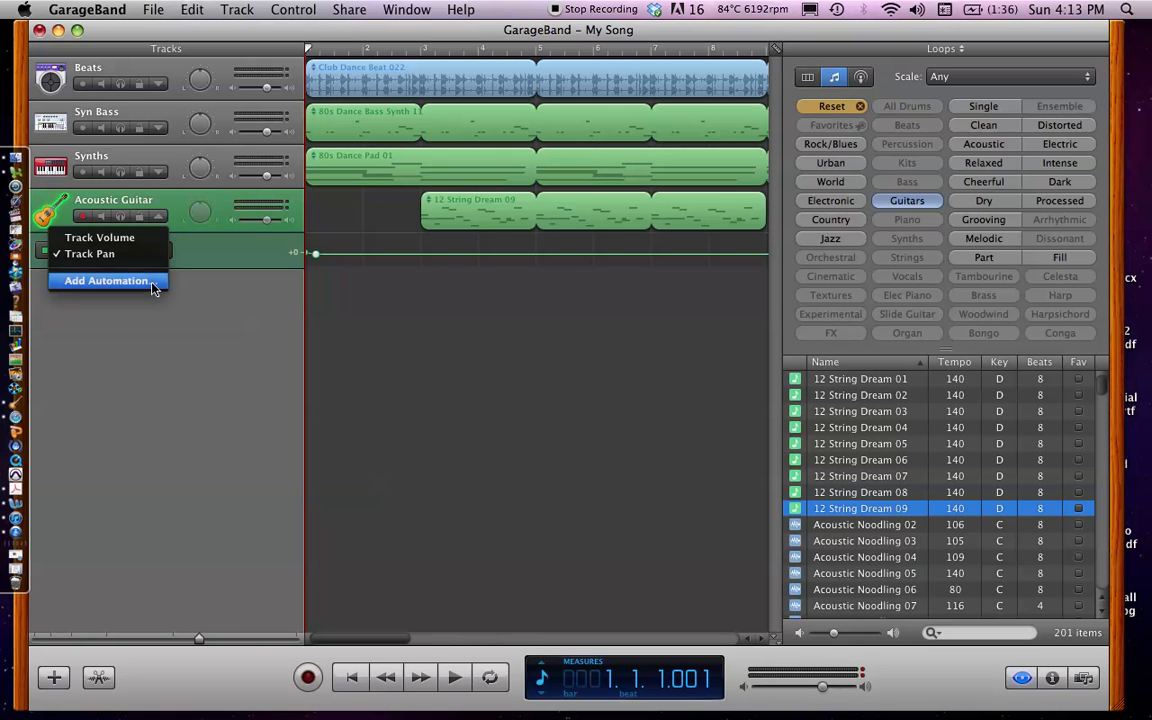
pyautogui.click(152, 289)
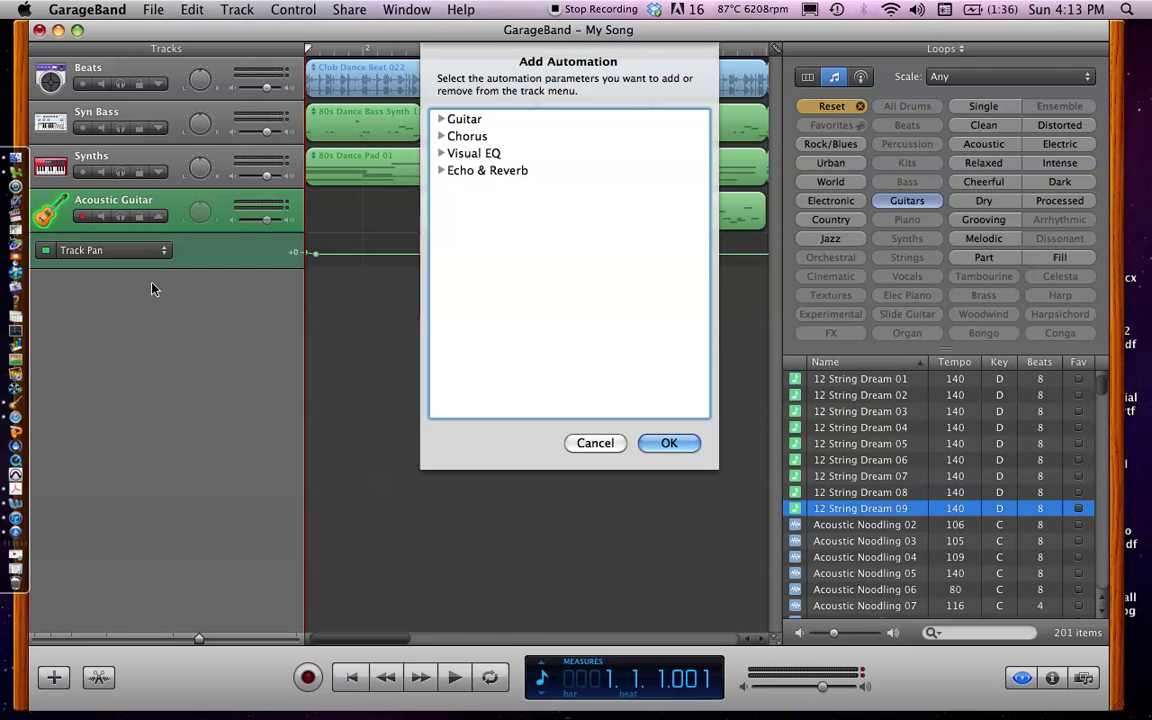
pyautogui.click(441, 171)
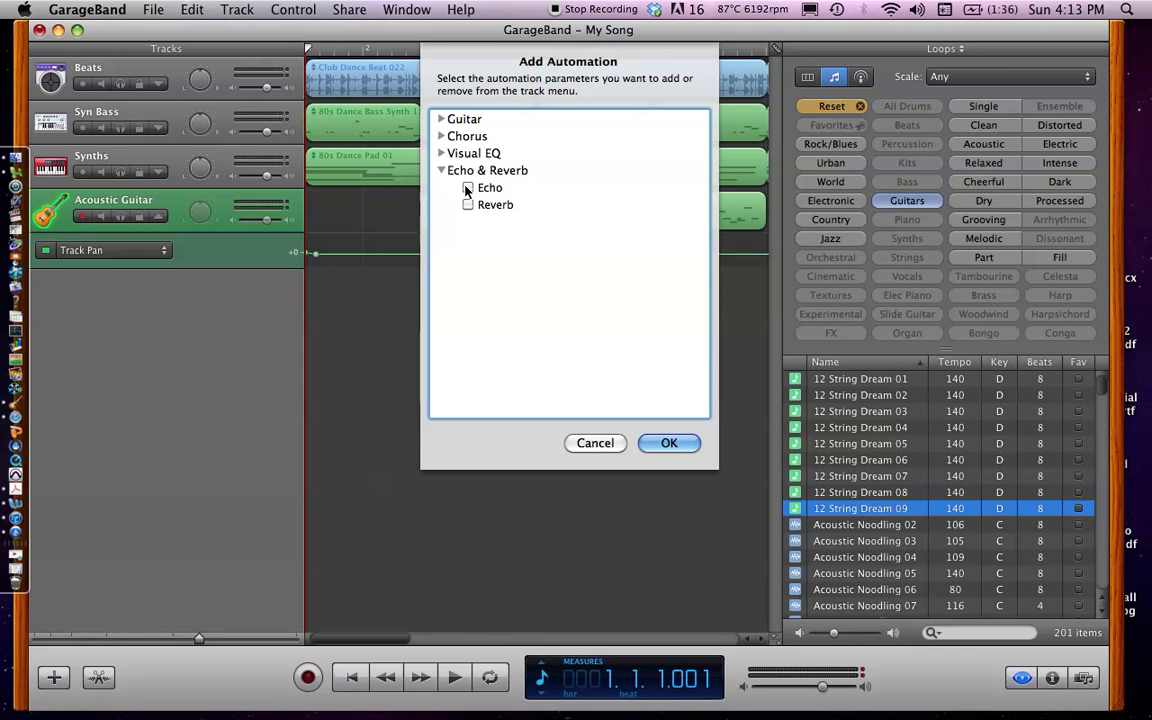
pyautogui.click(467, 189)
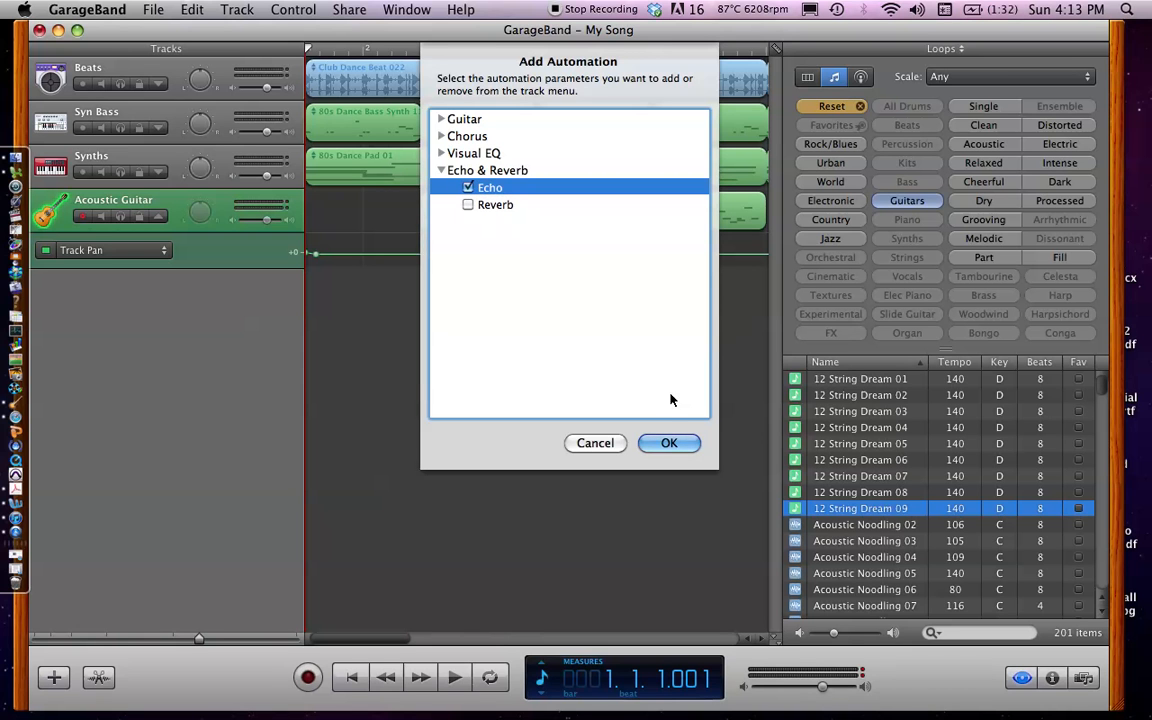
pyautogui.click(669, 448)
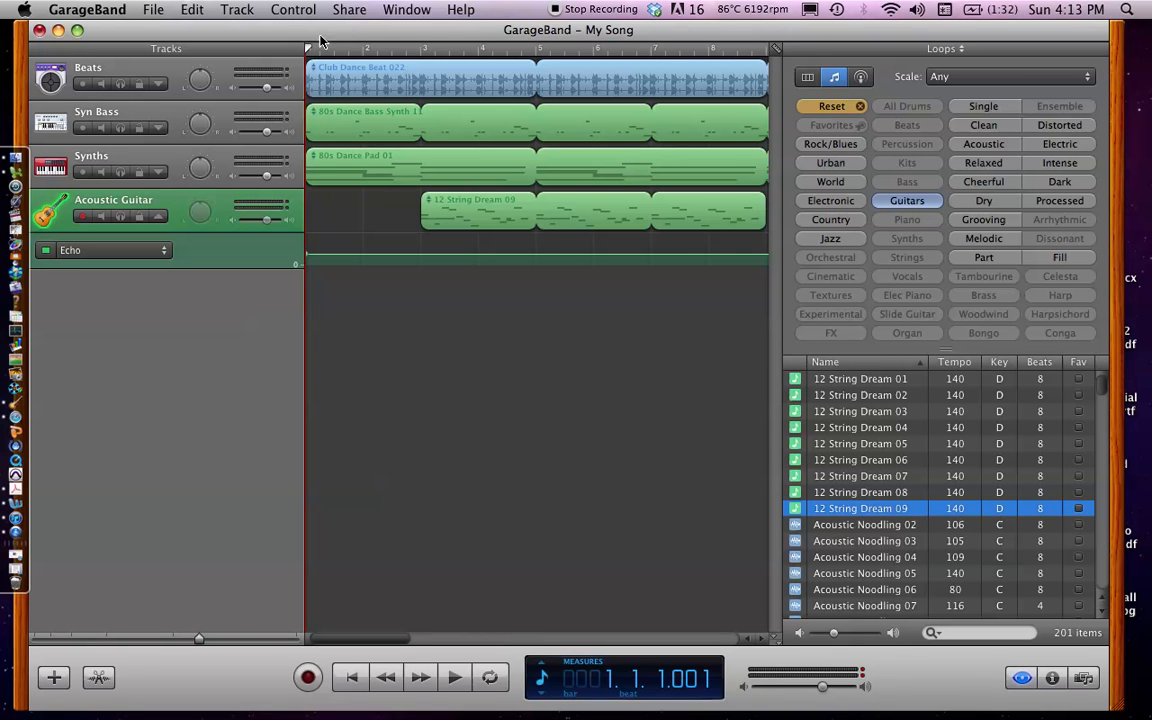
# Play the song from bar 3 into bar 4 to hear the guitar with the other tracks
pyautogui.moveTo(308, 48); pyautogui.dragTo(440, 75)
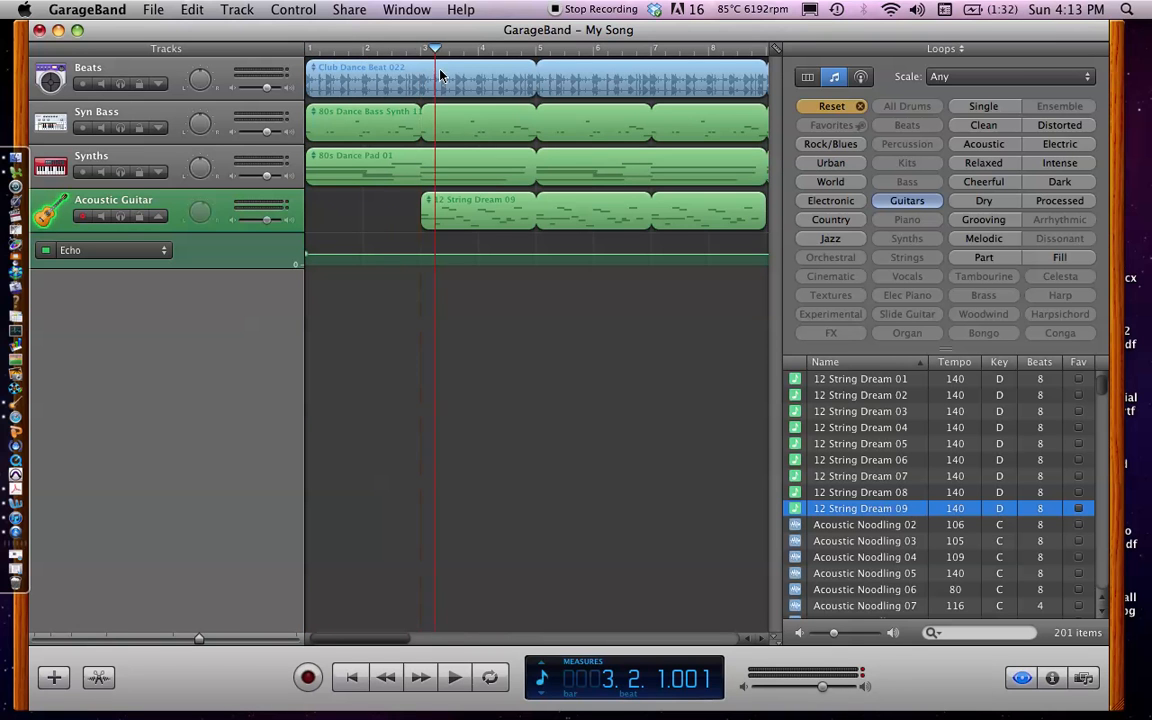
pyautogui.click(420, 49)
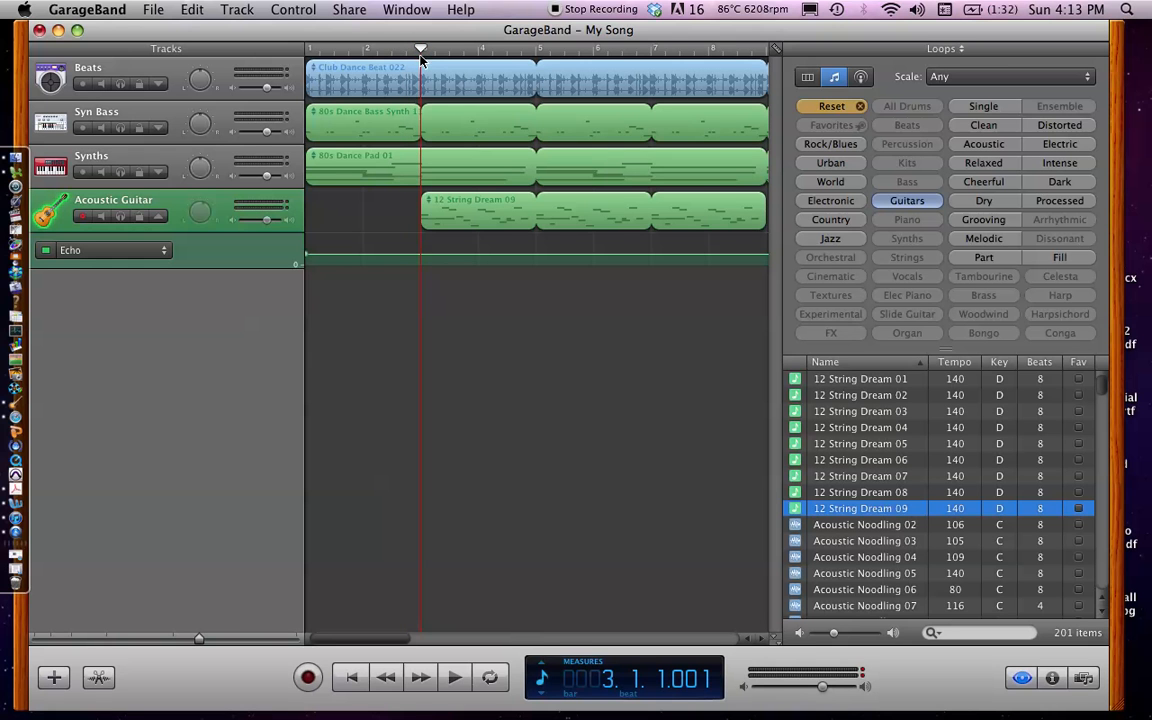
pyautogui.press('space')
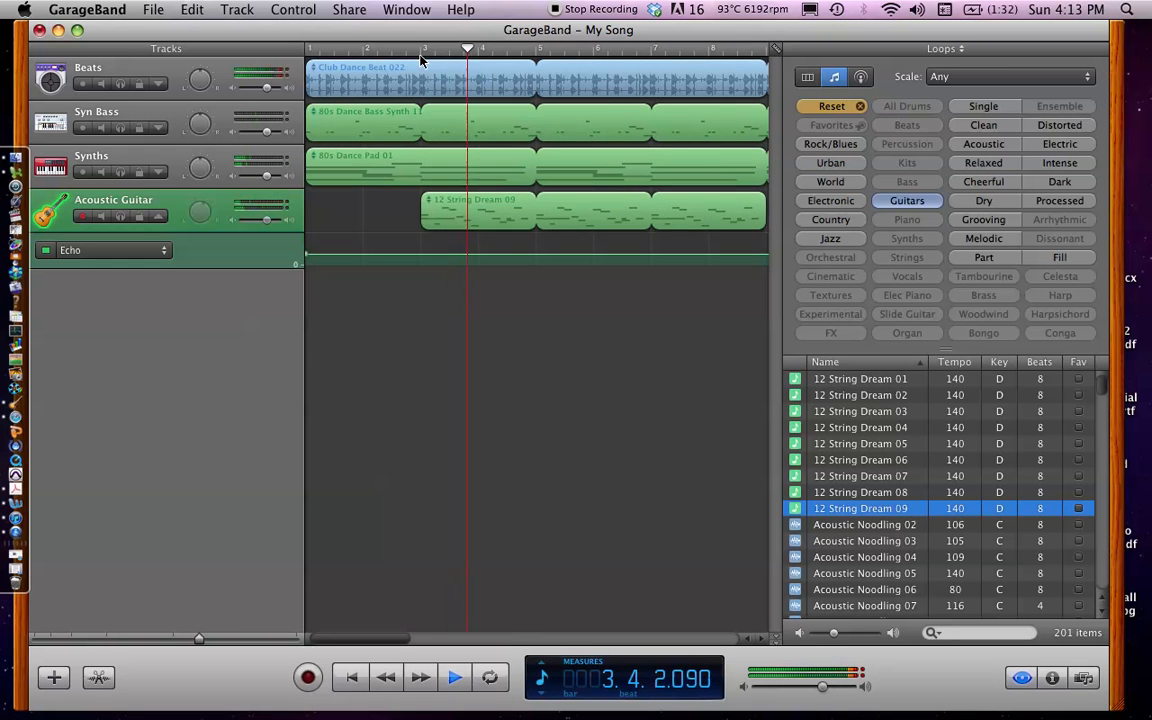
pyautogui.press('space')
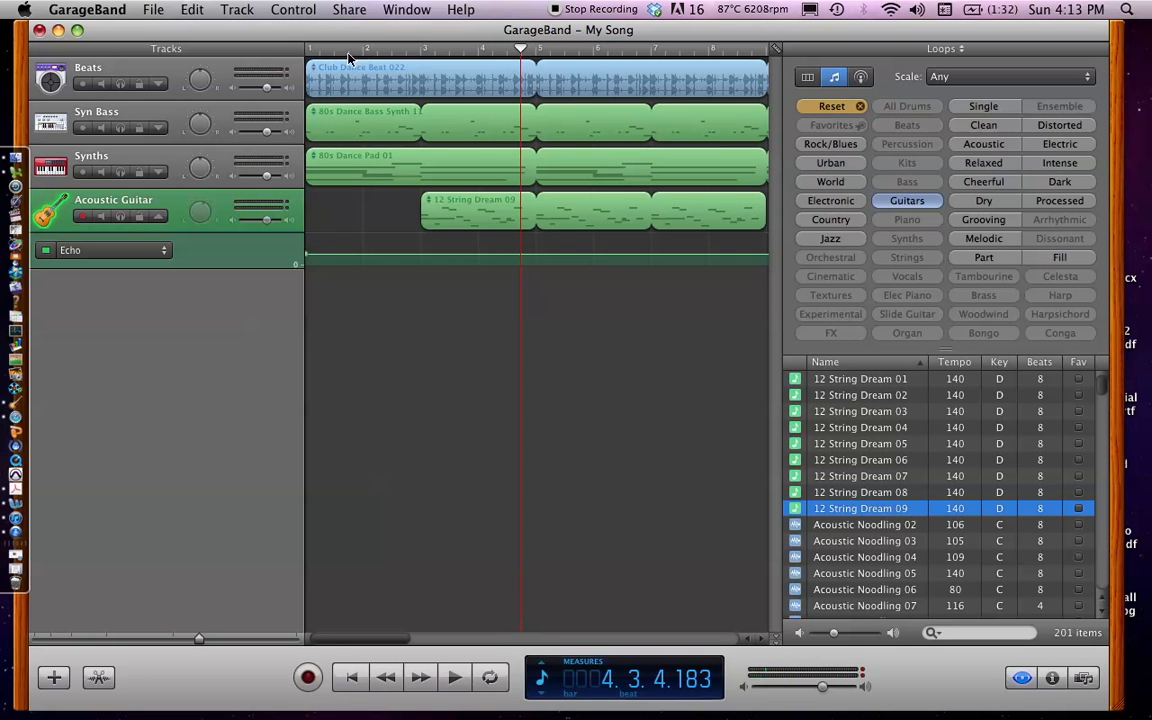
# Mute the Synths, Syn Bass and Beats tracks
pyautogui.click(101, 174)
pyautogui.click(101, 129)
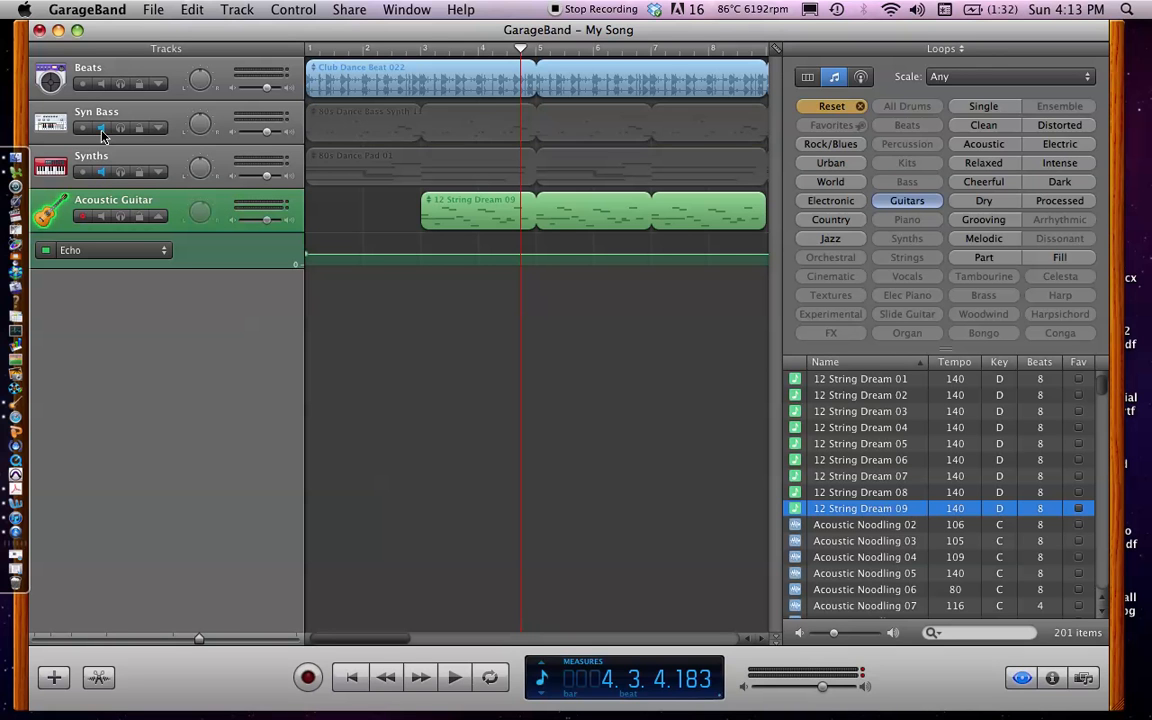
pyautogui.click(101, 86)
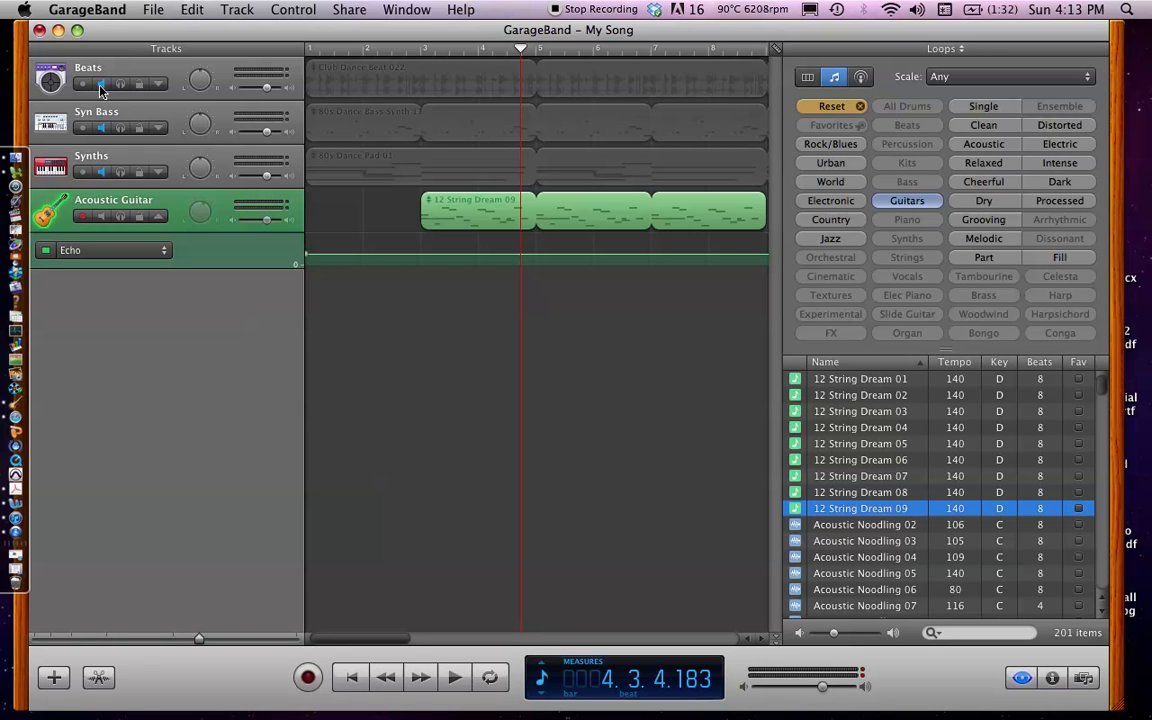
# Play the Acoustic Guitar track on its own up to bar 7, and return the playhead to bar 1
pyautogui.press('space')
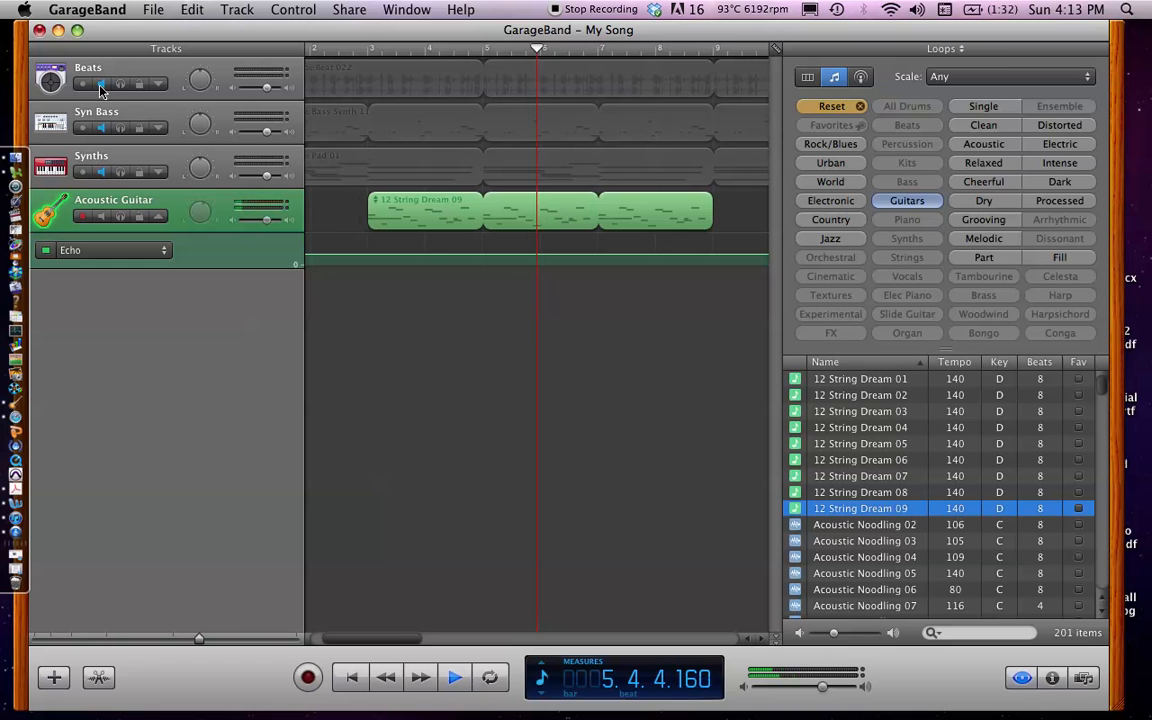
pyautogui.press('space')
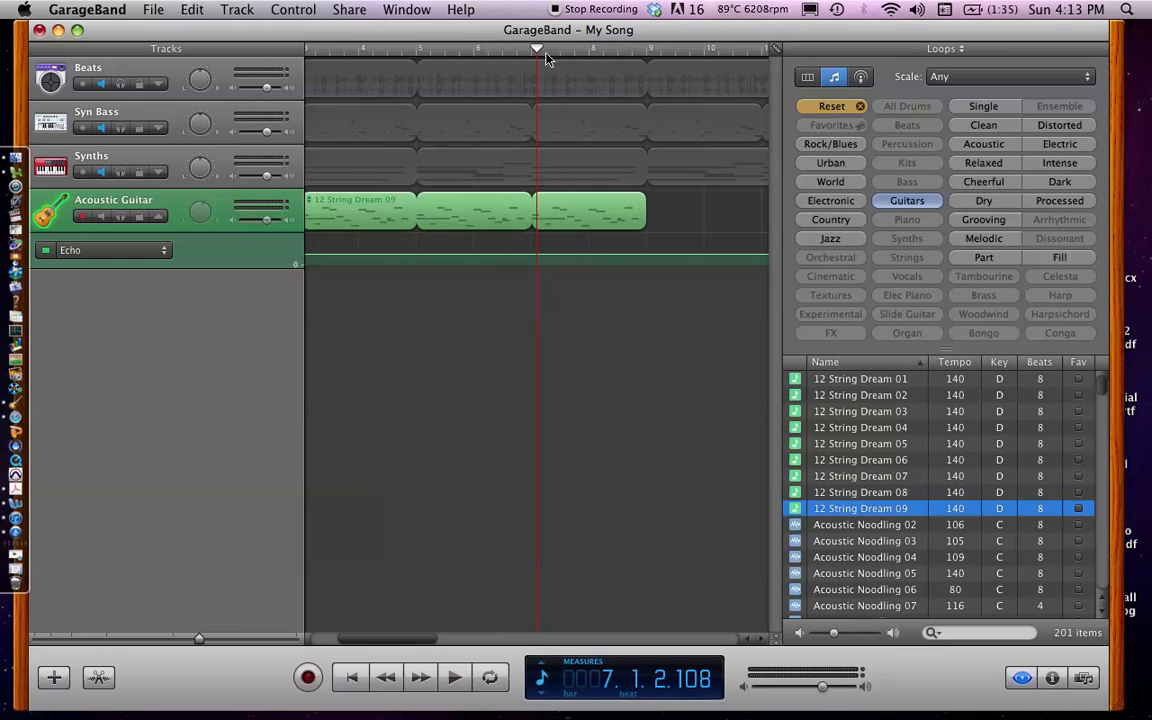
pyautogui.moveTo(537, 53); pyautogui.dragTo(260, 53)
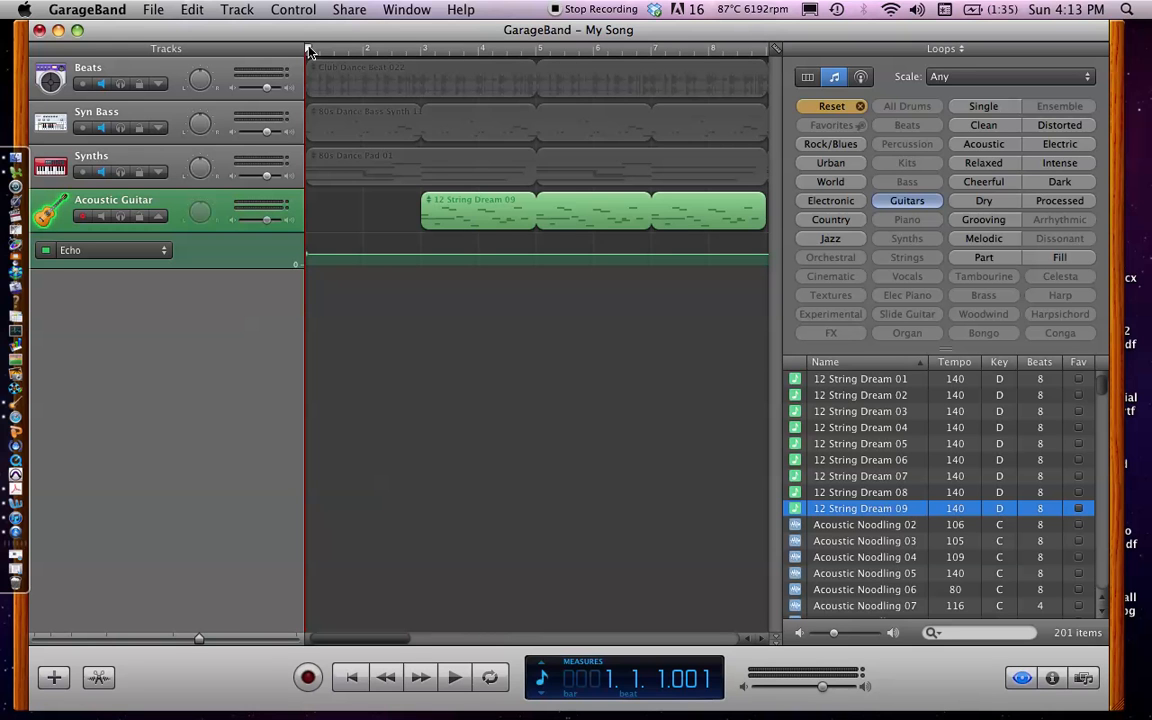
pyautogui.moveTo(308, 48); pyautogui.dragTo(265, 32)
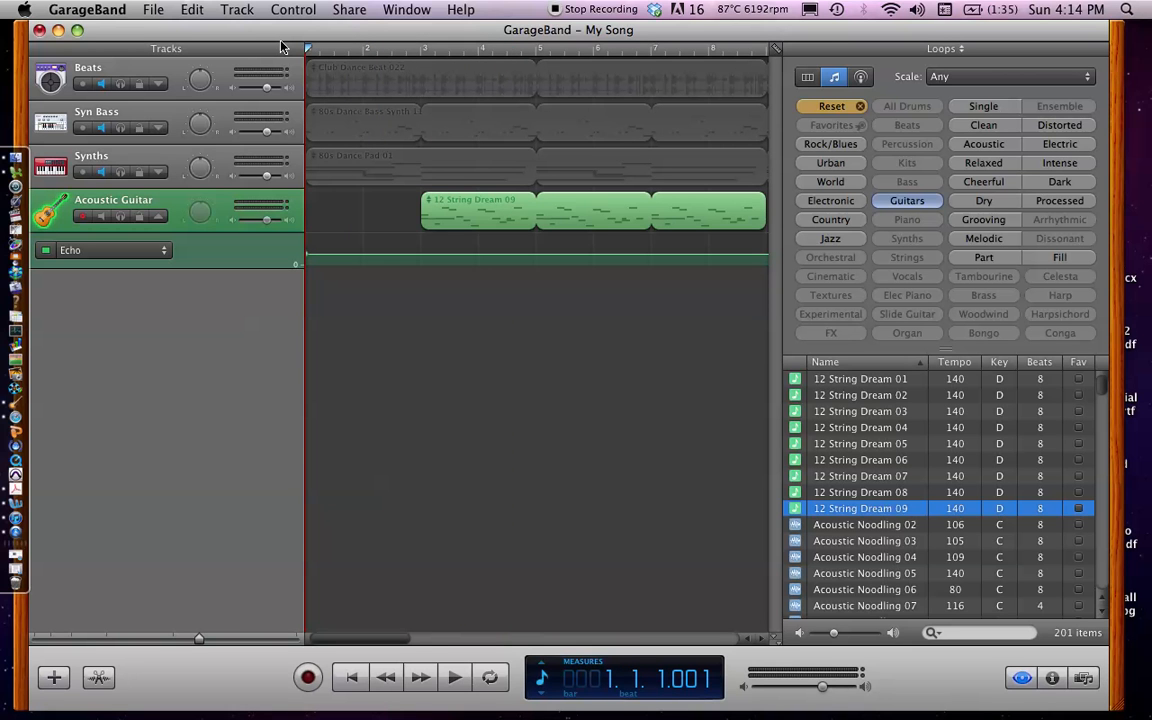